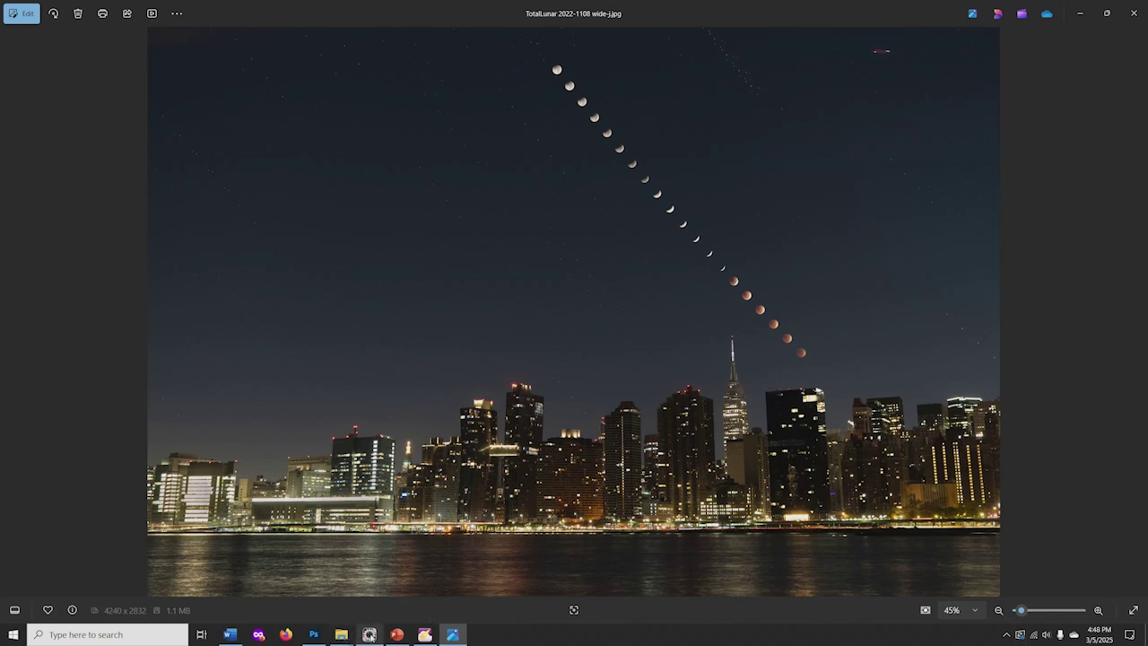
Step: Leave the eclipse composite in Microsoft Photos for Photo Mechanic's 1108 wide seq contact sheet
mouse_move(368, 635)
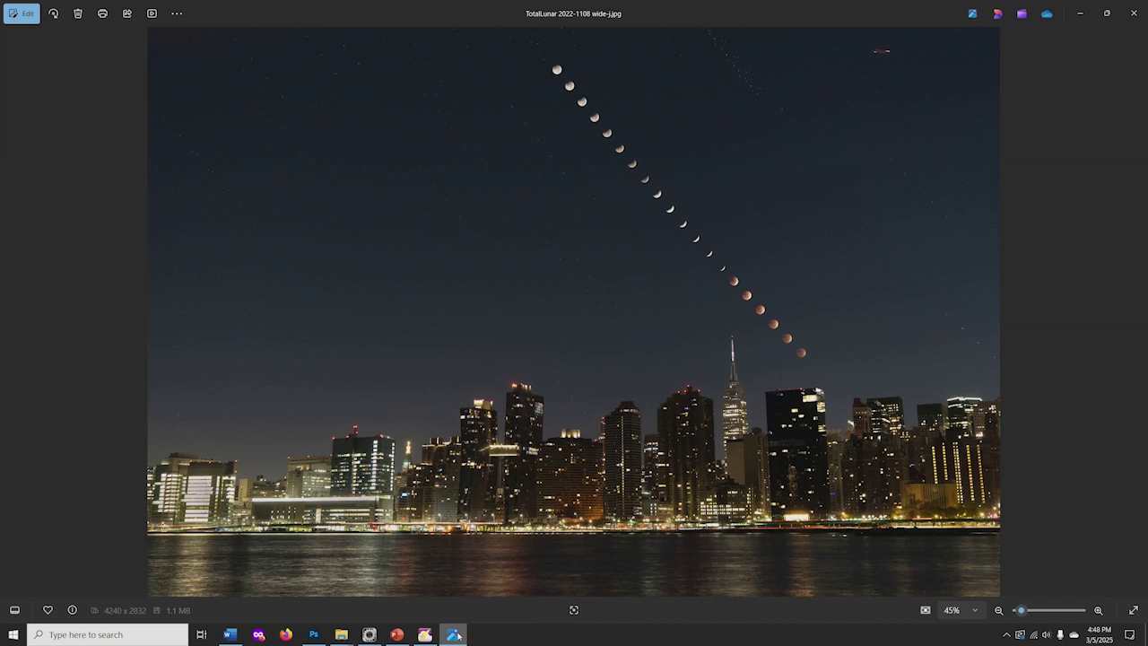
left_click(378, 635)
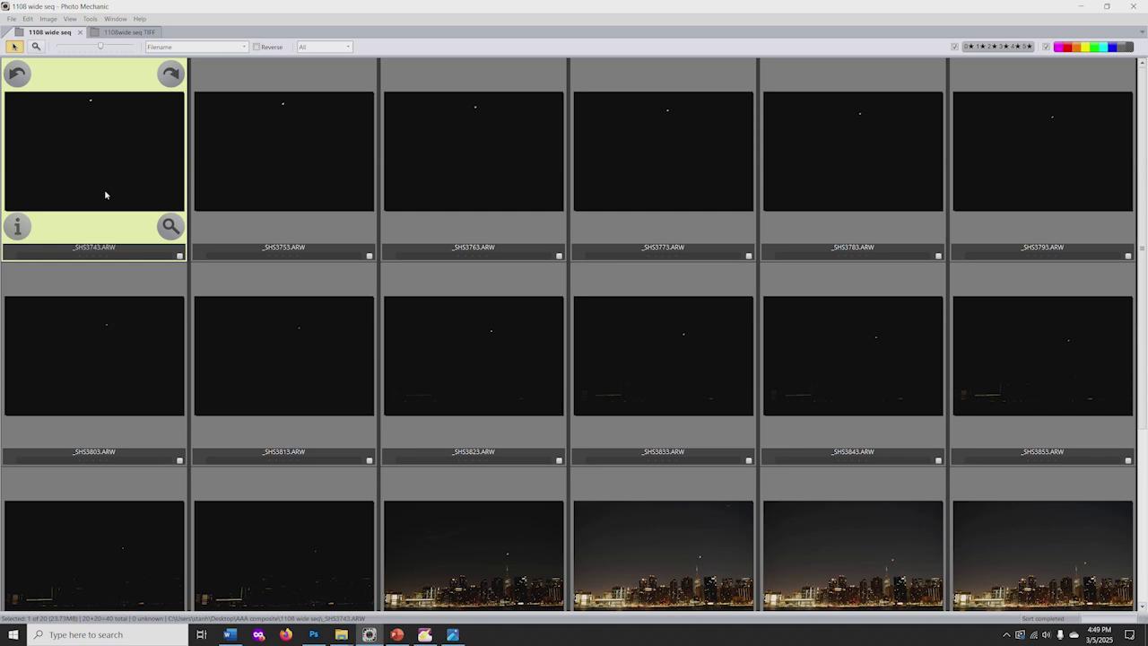
double_click(105, 193)
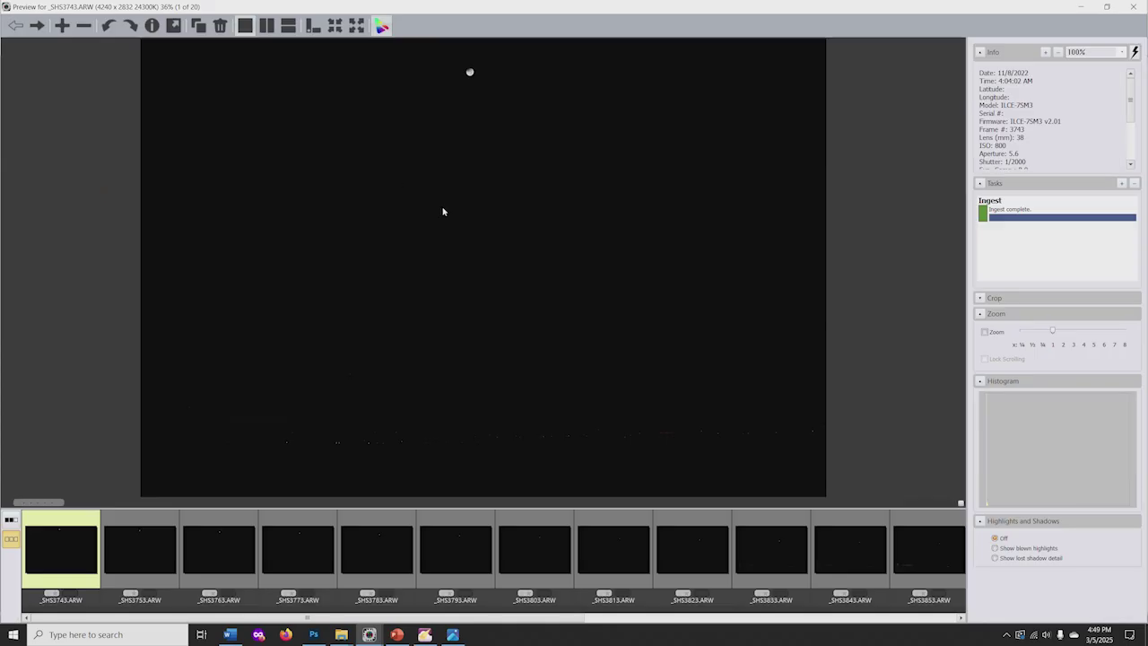
key("Right")
key("Right")
key("Right")
key("Right")
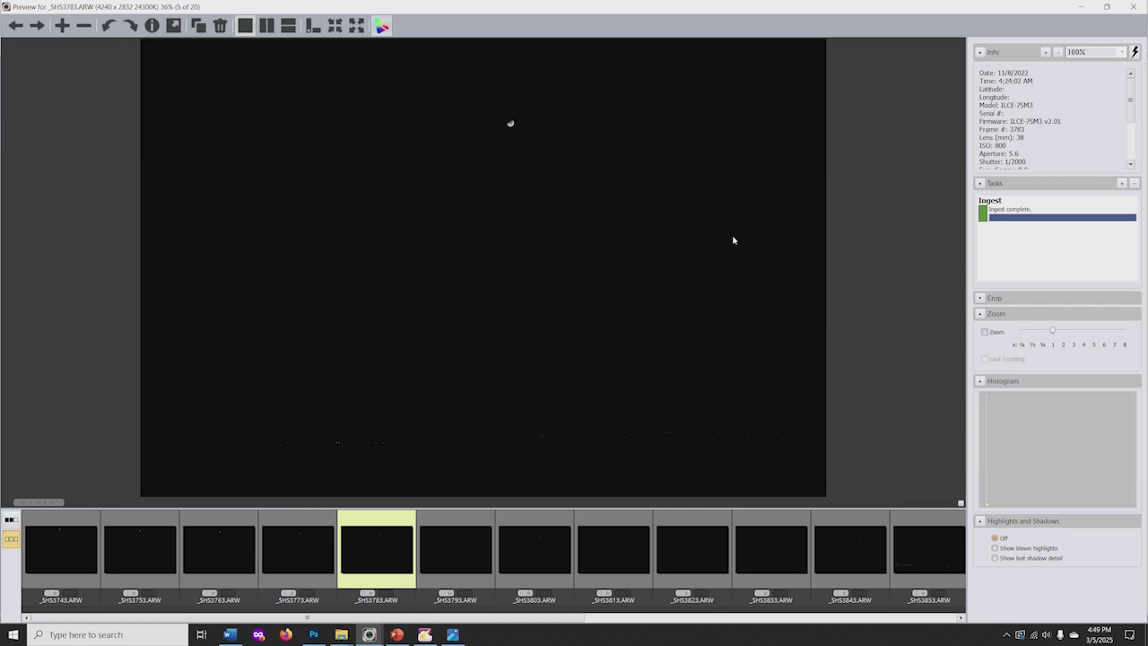
key("Right")
key("Right")
key("Right")
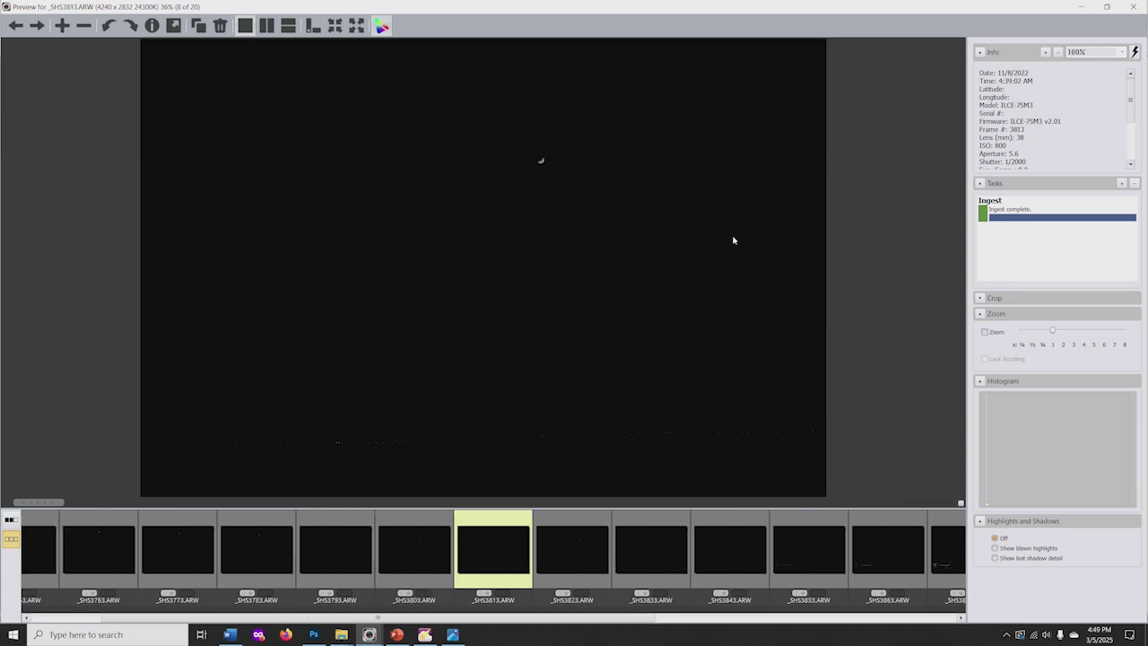
key("Right")
key("Right")
key("Right")
key("Right")
key("Right")
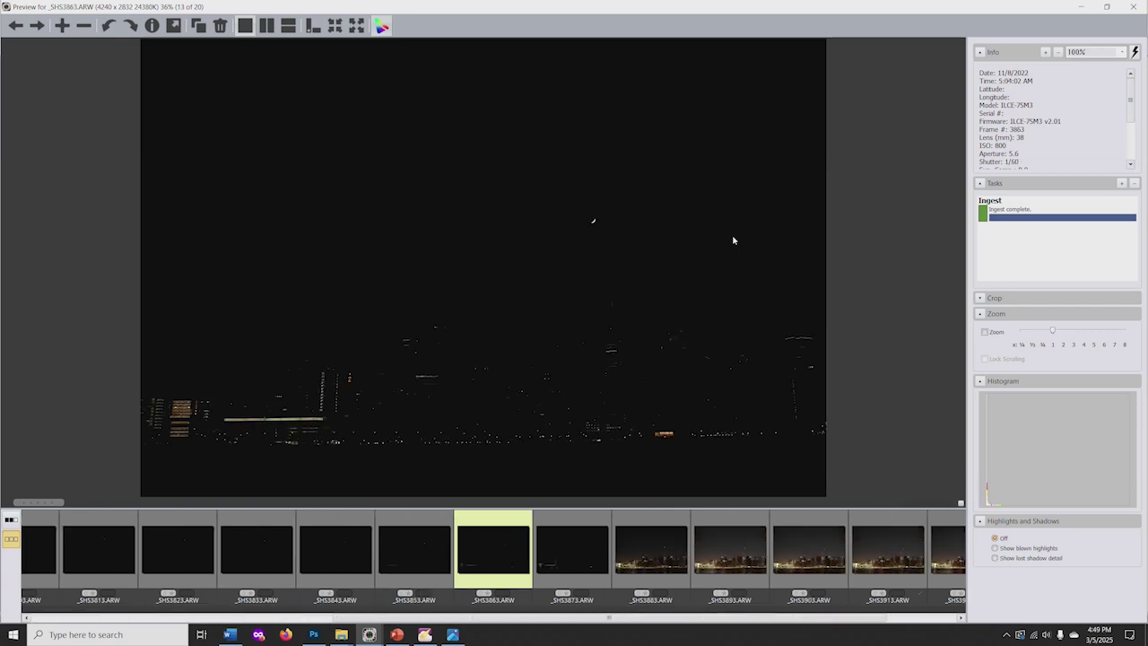
key("Right")
key("Right")
key("Right")
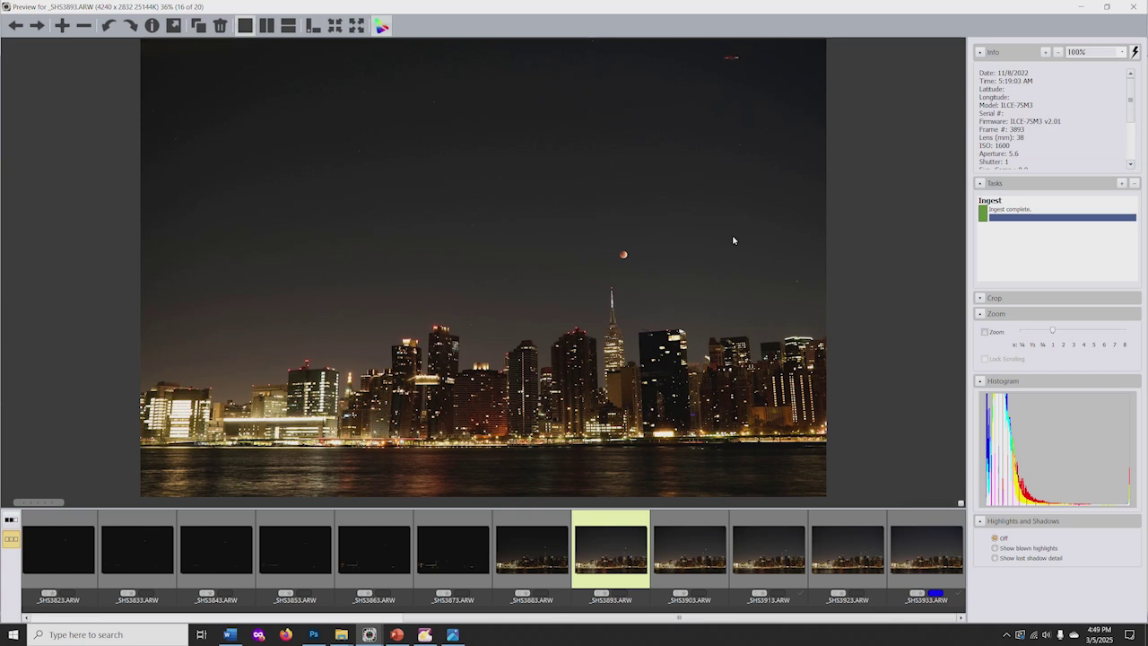
key("Right")
key("Right")
key("Right")
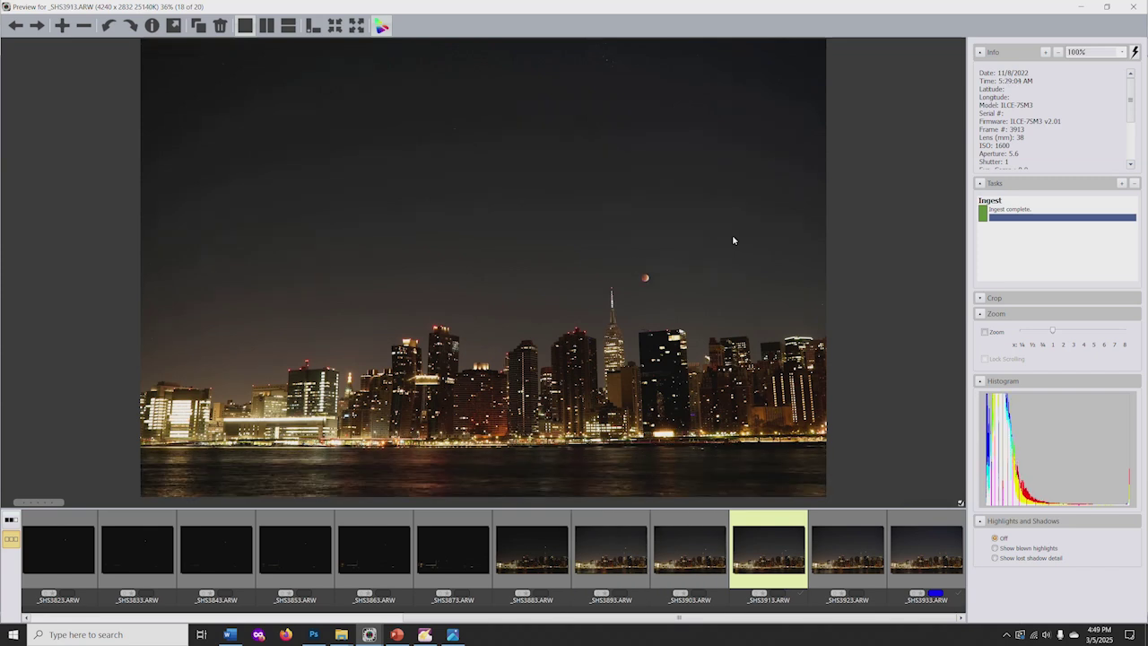
key("Right")
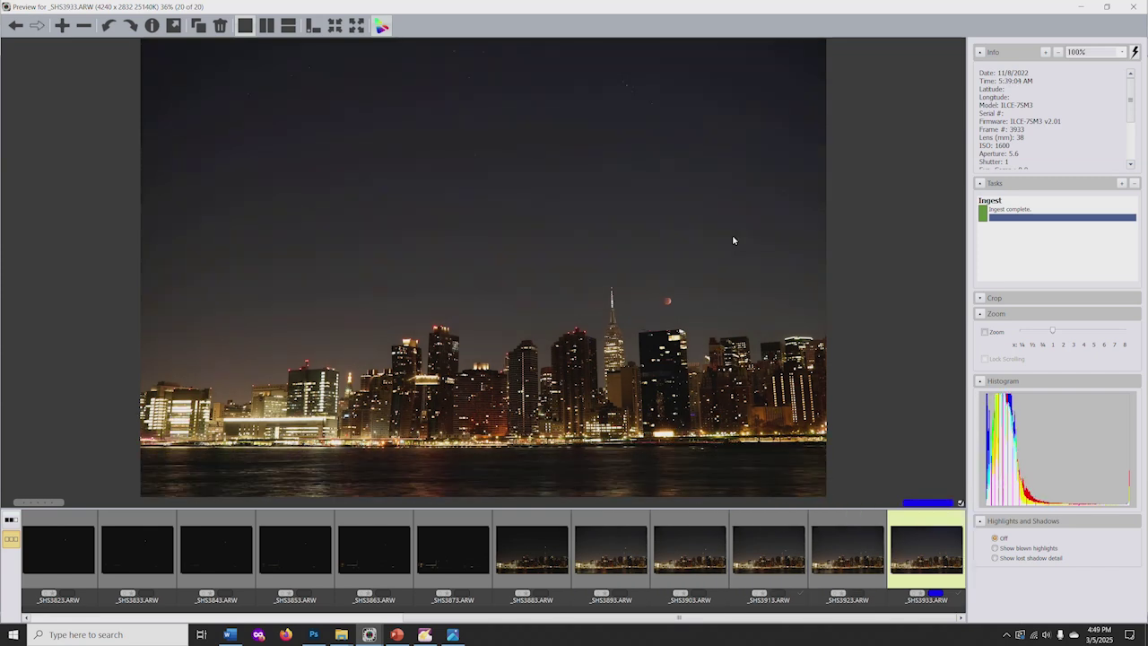
key("Escape")
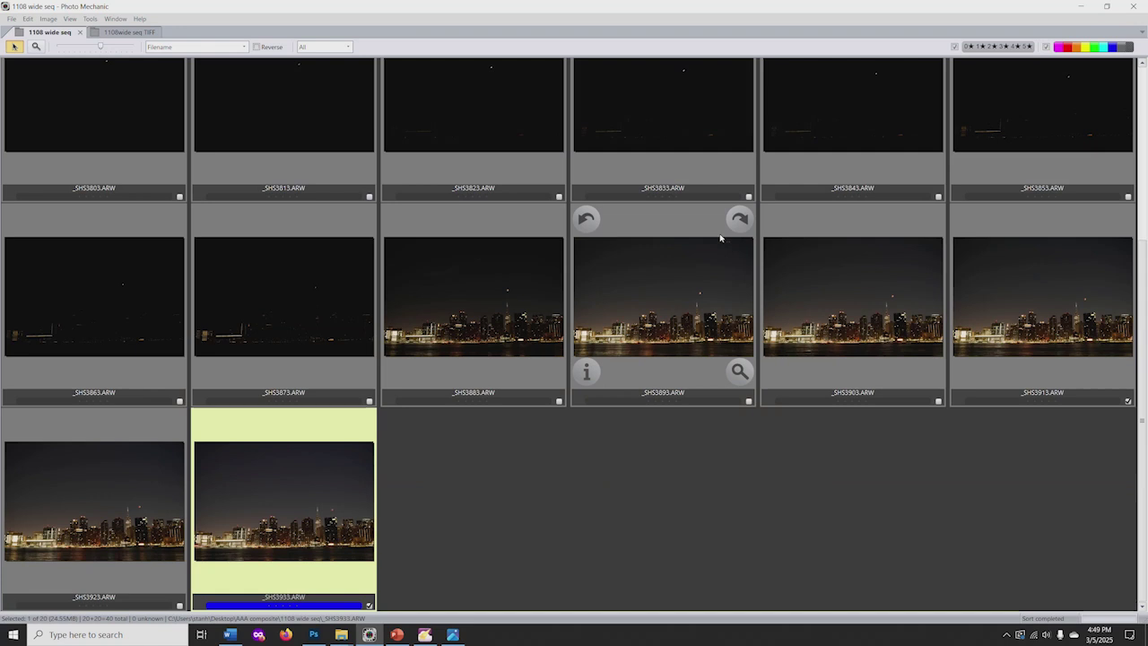
Step: Show the 1108wide seq TIFF contact sheet holding the 20 TIFF eclipse frames
scroll(488, 376, "up", 3)
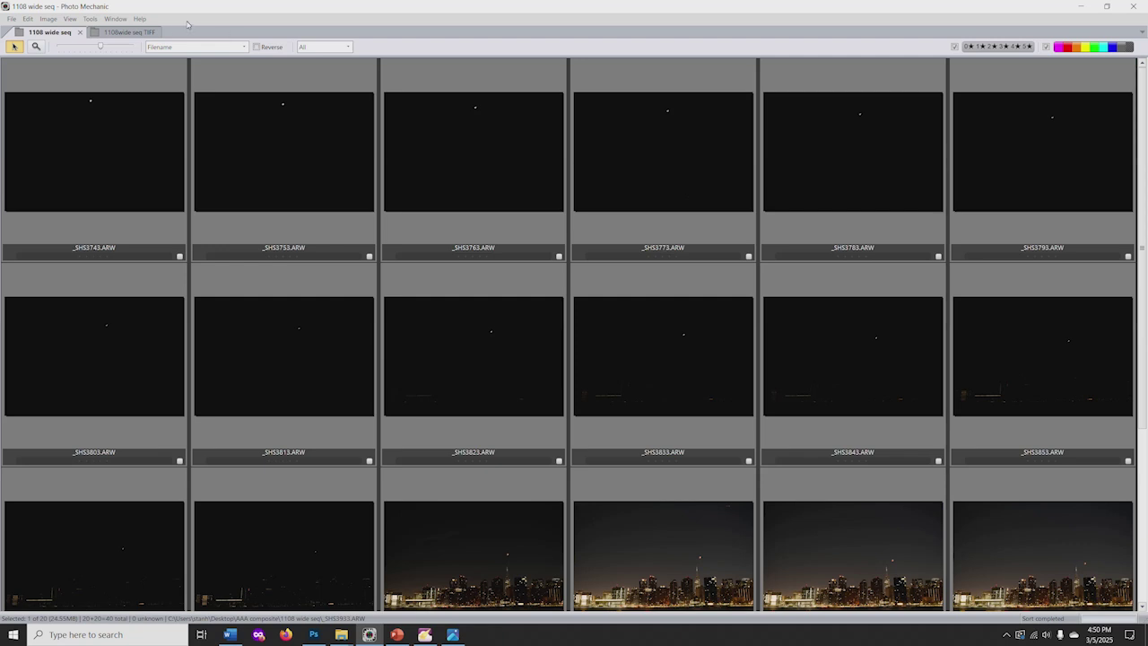
left_click(126, 31)
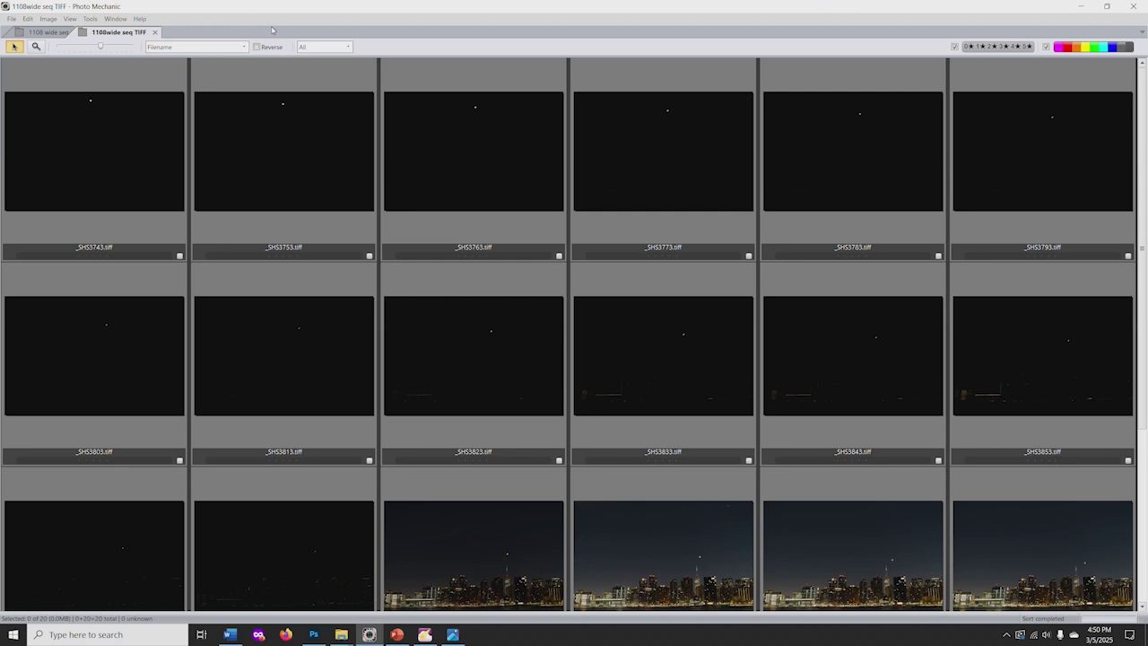
Step: Bring up StarStaX and confirm Preferences use Lighten blending and uncompressed image saving
left_click(425, 635)
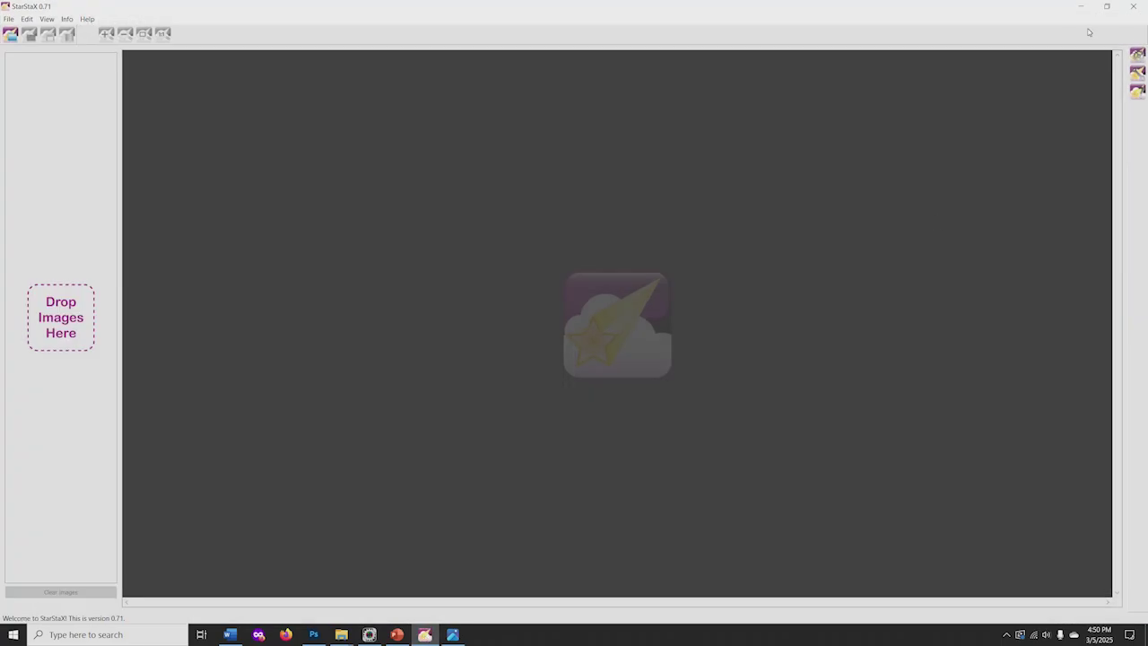
left_click(1137, 55)
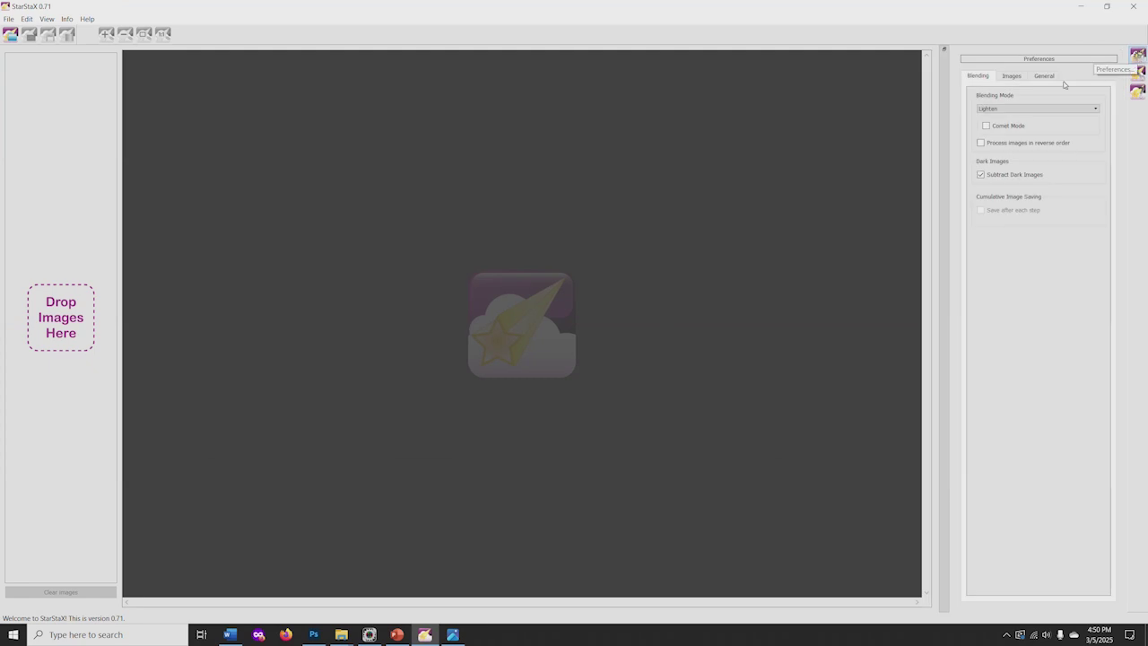
mouse_move(1026, 109)
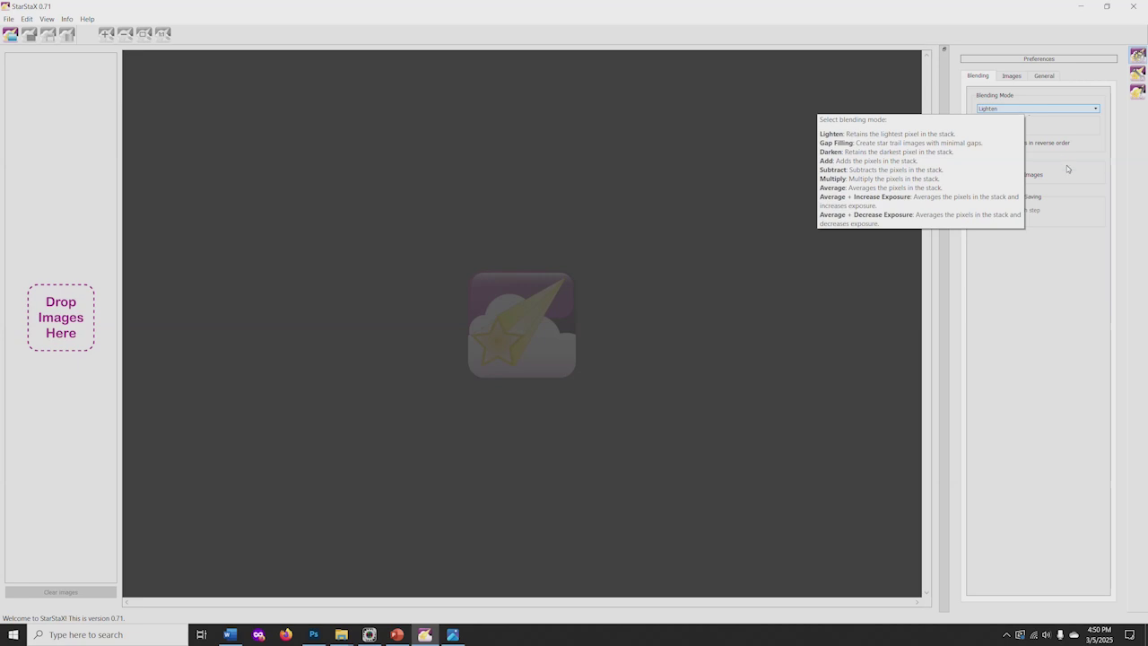
left_click(1011, 76)
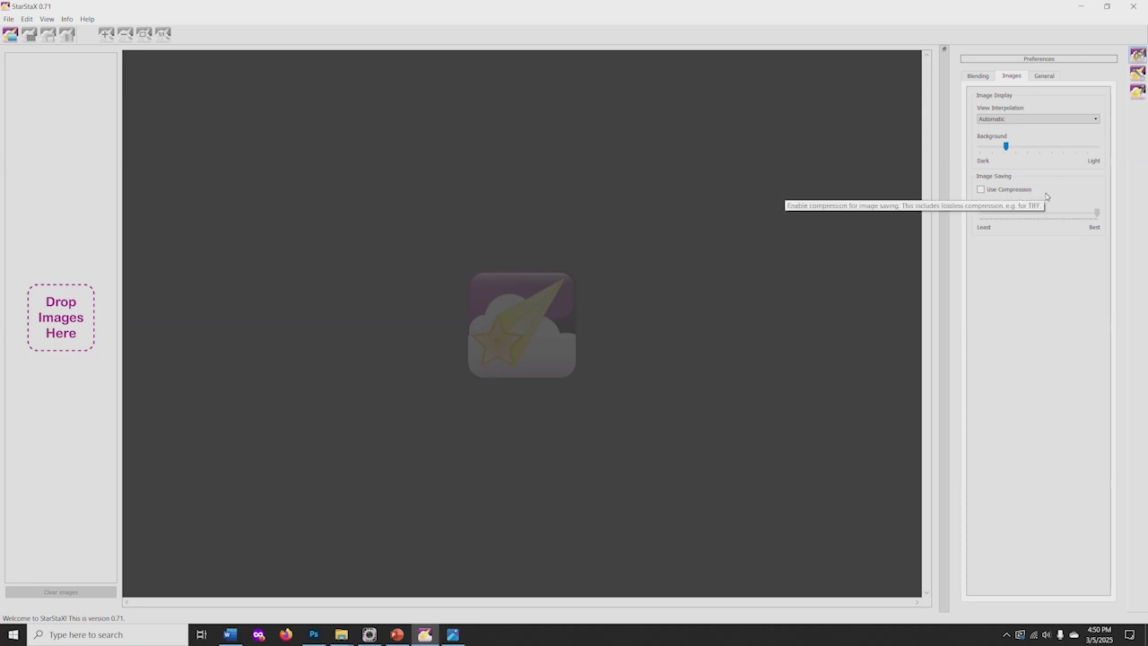
left_click(1137, 55)
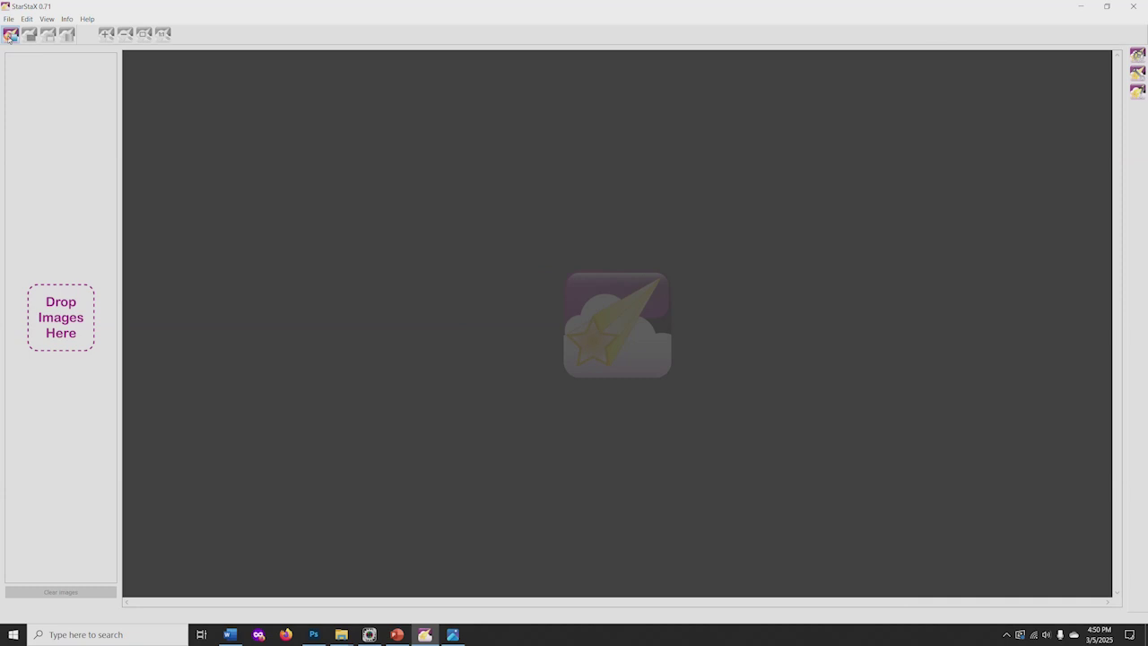
Step: Load TIFF frames _SHS3743 through _SHS3933 from Desktop > AAA composite > 1108wide seq TIFF
left_click(10, 34)
scroll(53, 112, "up", 7)
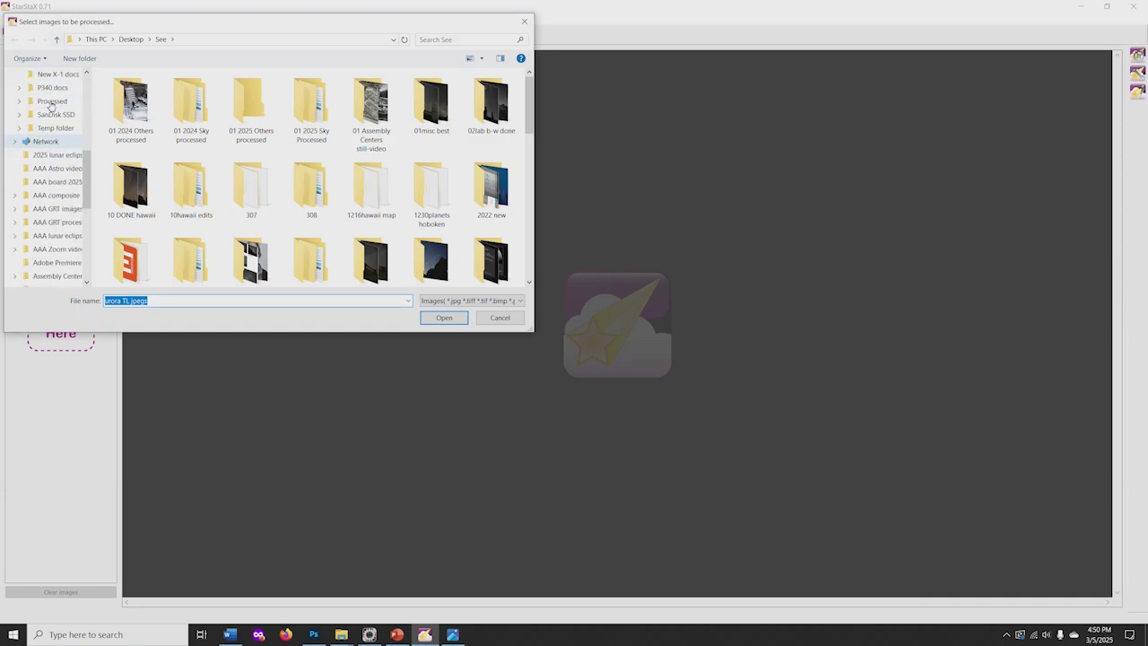
scroll(54, 112, "up", 3)
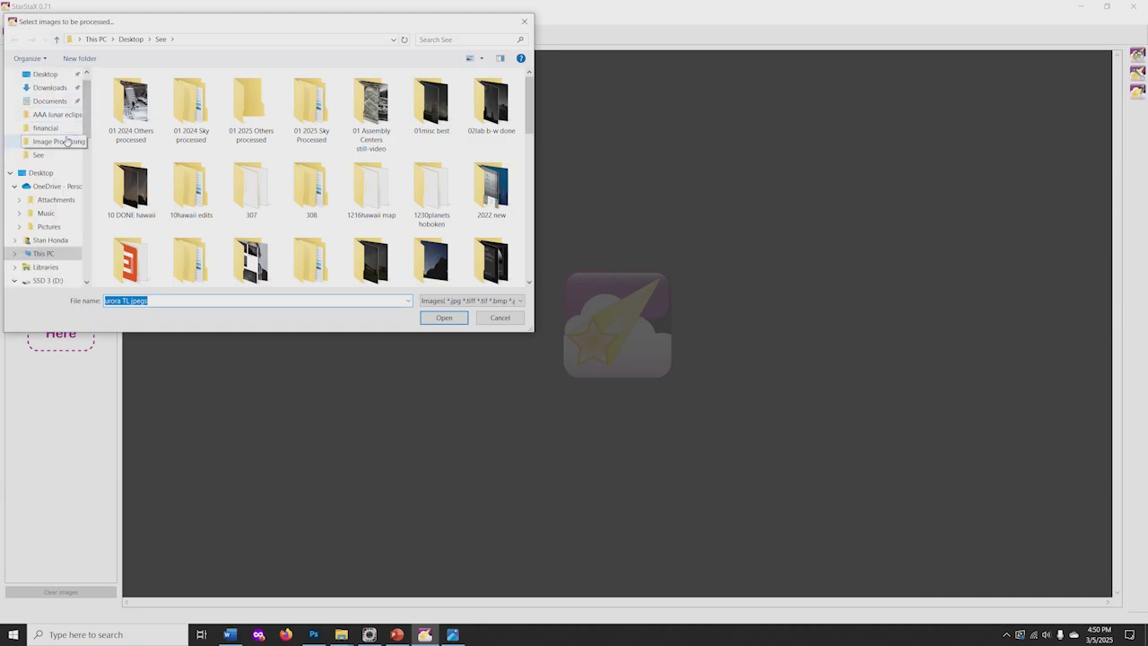
left_click(131, 39)
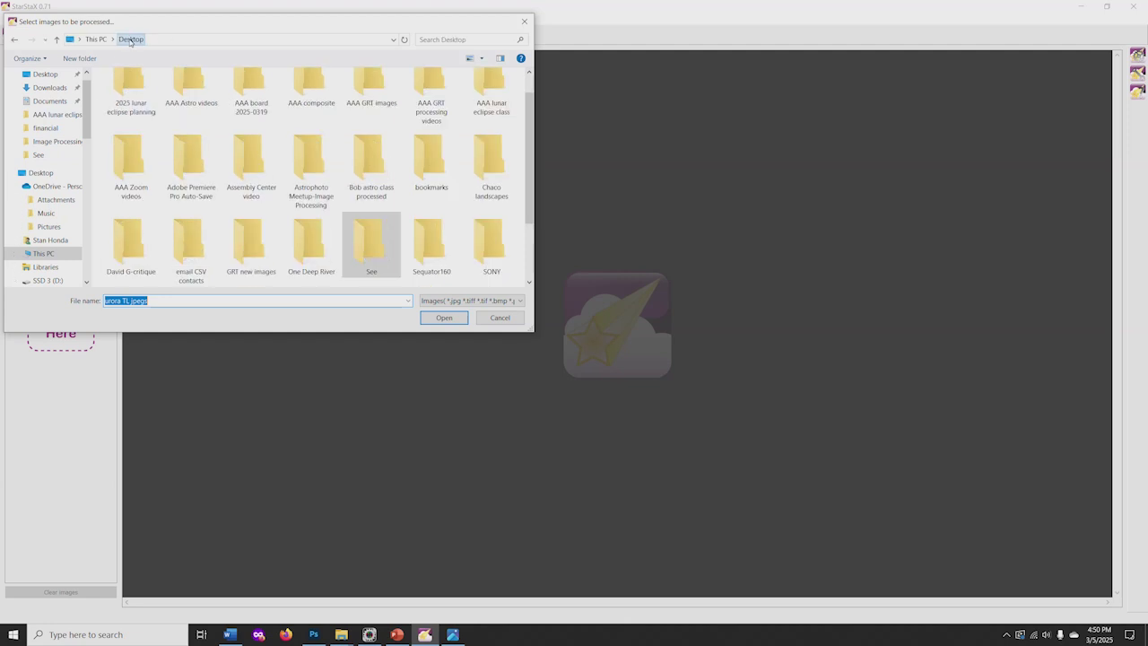
double_click(311, 103)
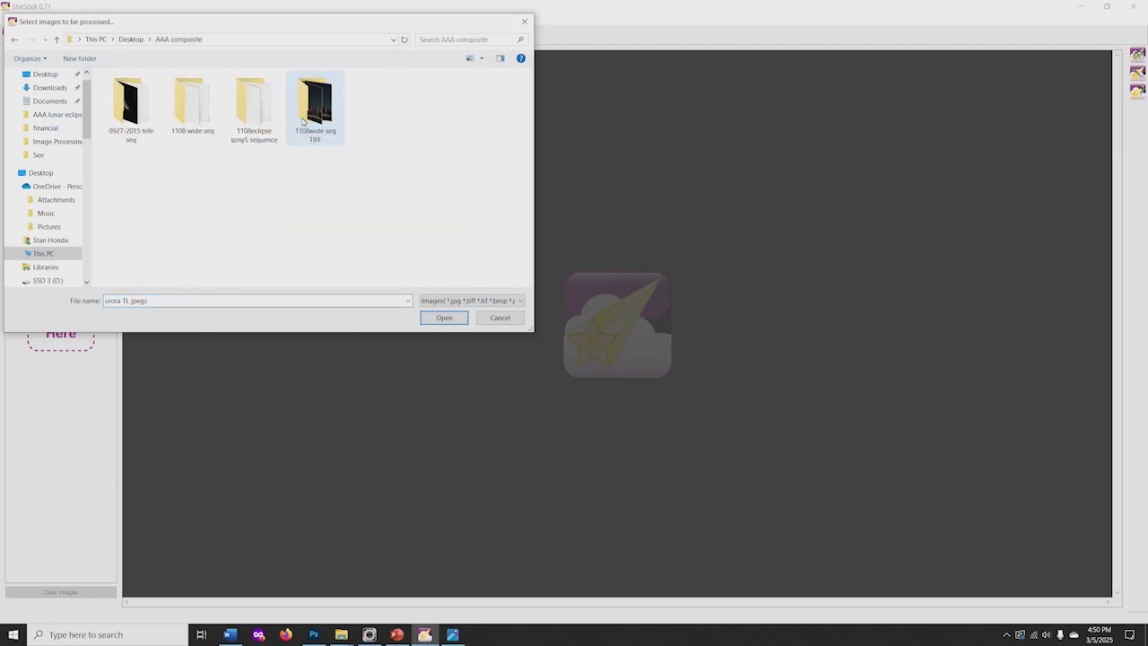
left_click(312, 104)
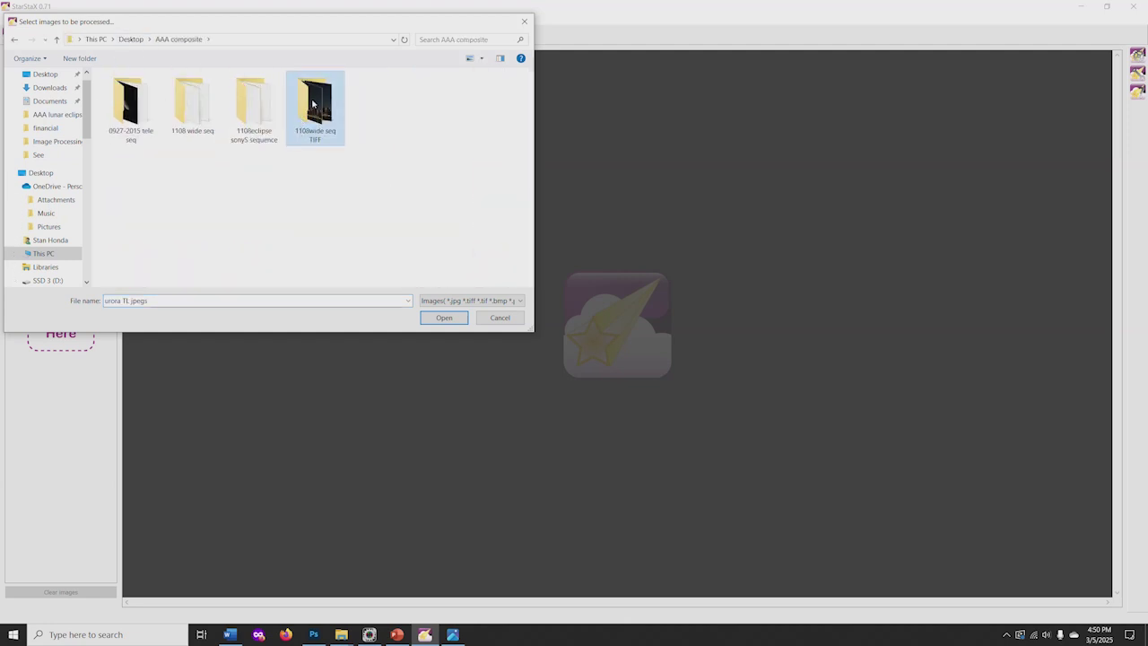
double_click(312, 104)
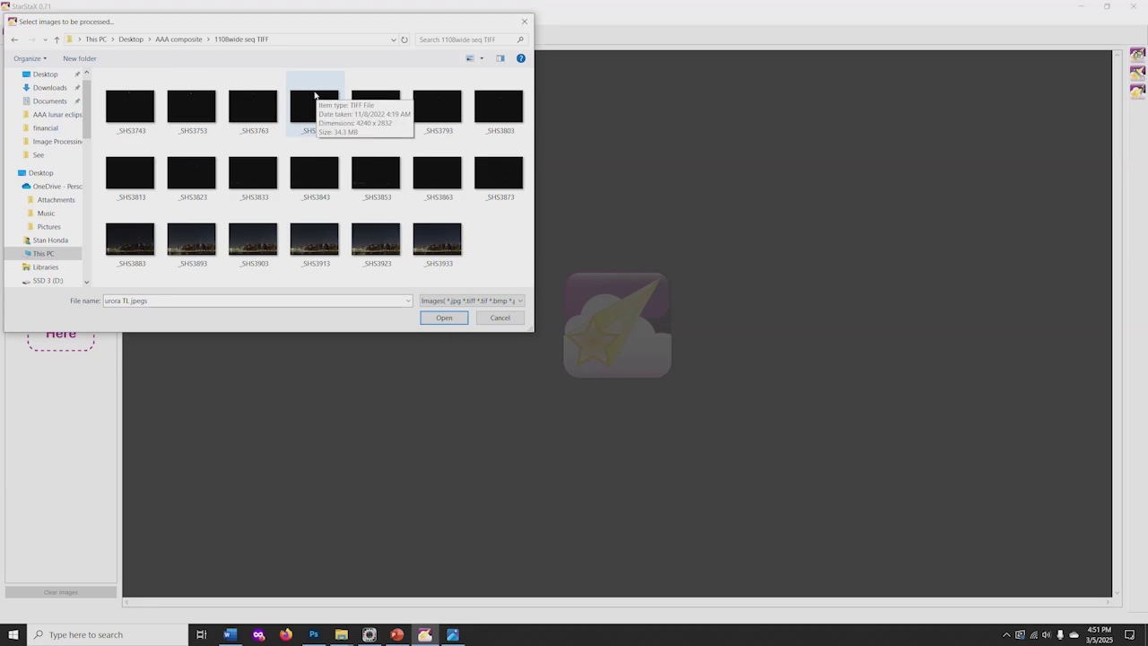
left_click(129, 108)
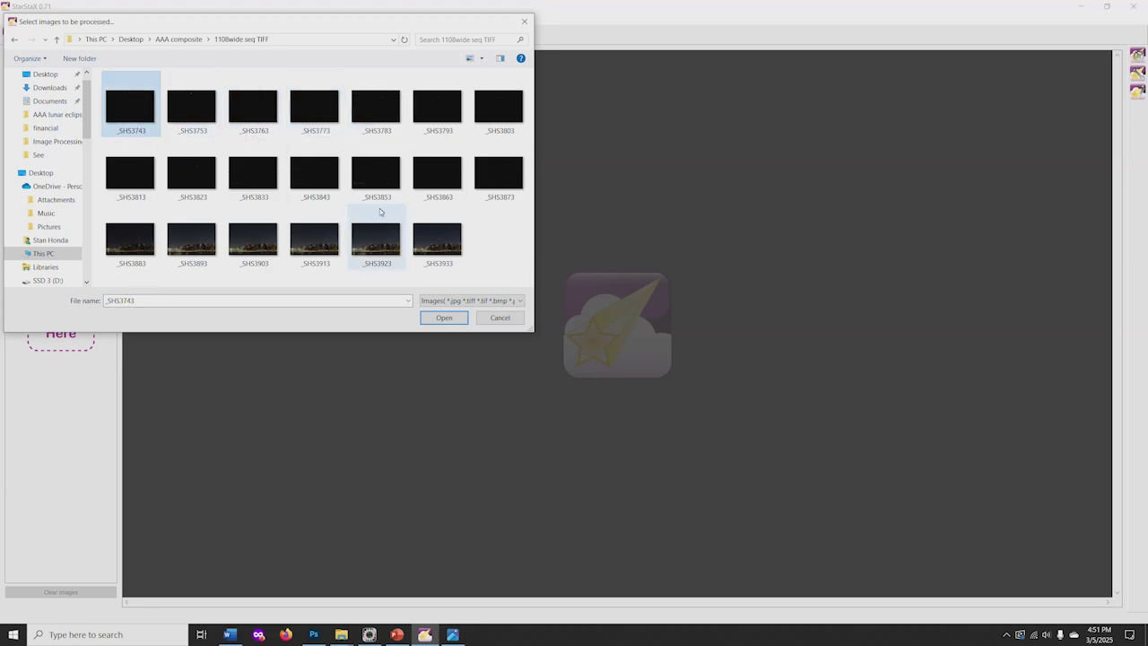
left_click(434, 237, "shift")
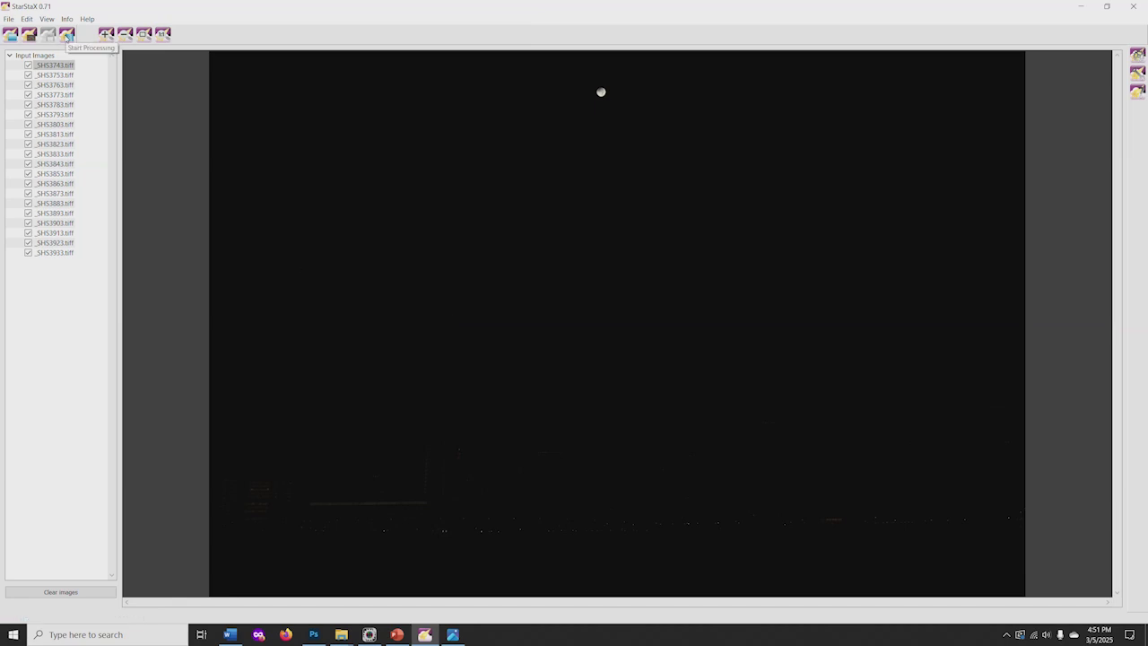
Step: Run the Lighten blend of all 20 frames and dismiss the 'Blending done!' message
left_click(67, 36)
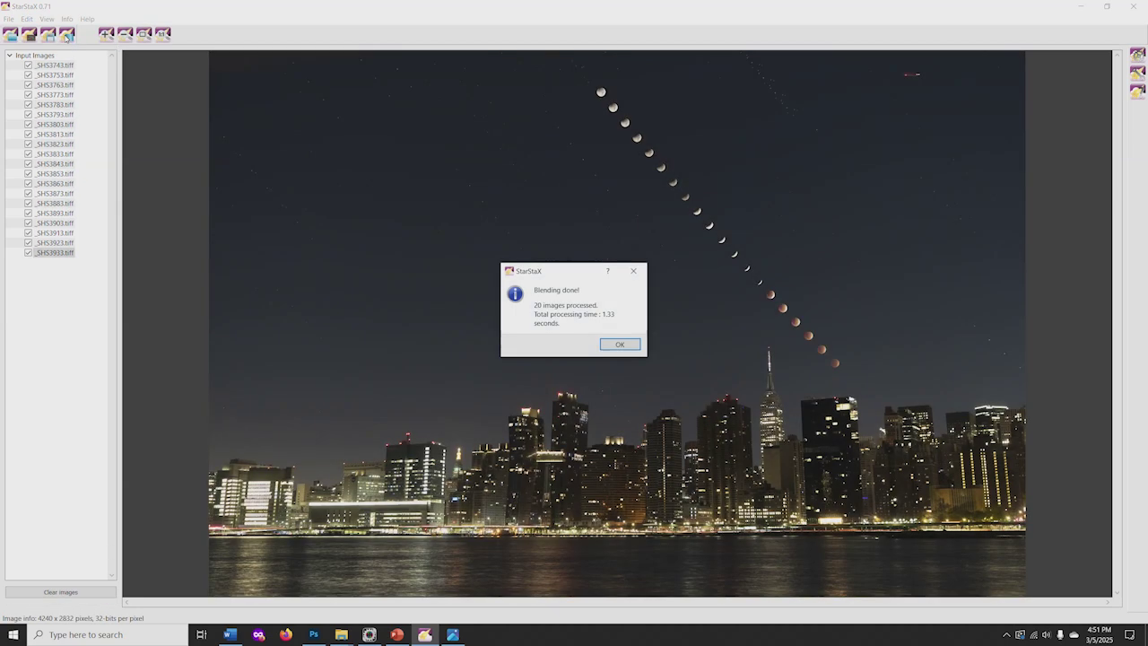
key("Return")
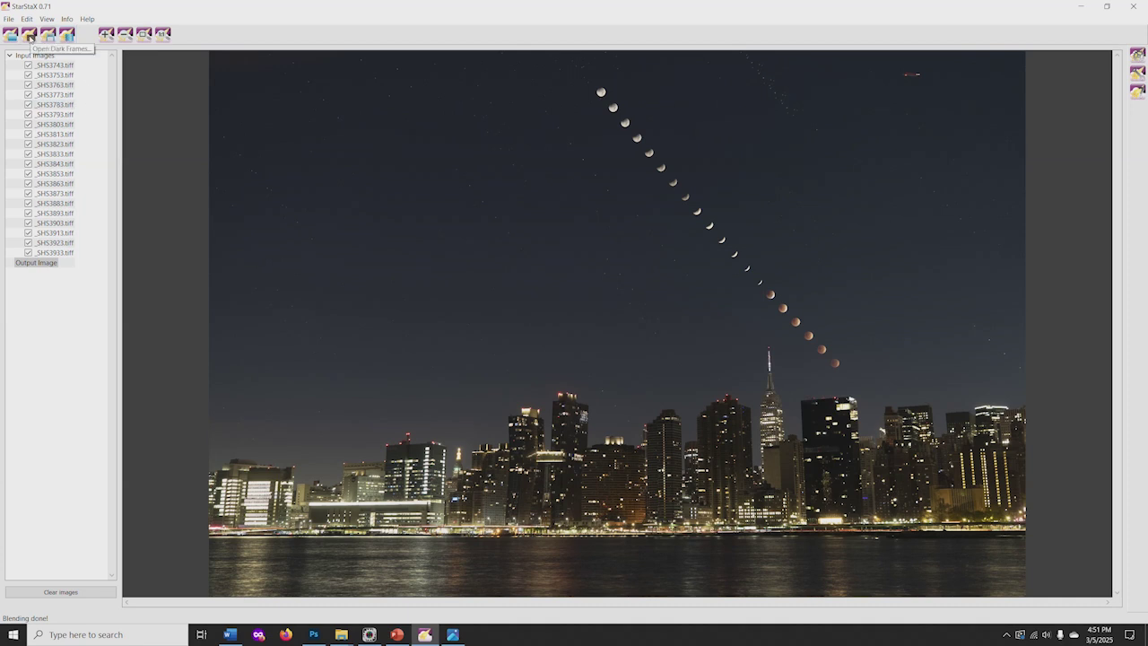
Step: Save the composite as StarStaX_SHS3743-_SHS3933_lighten.tif in the AAA lunar eclipse class folder
left_click(45, 39)
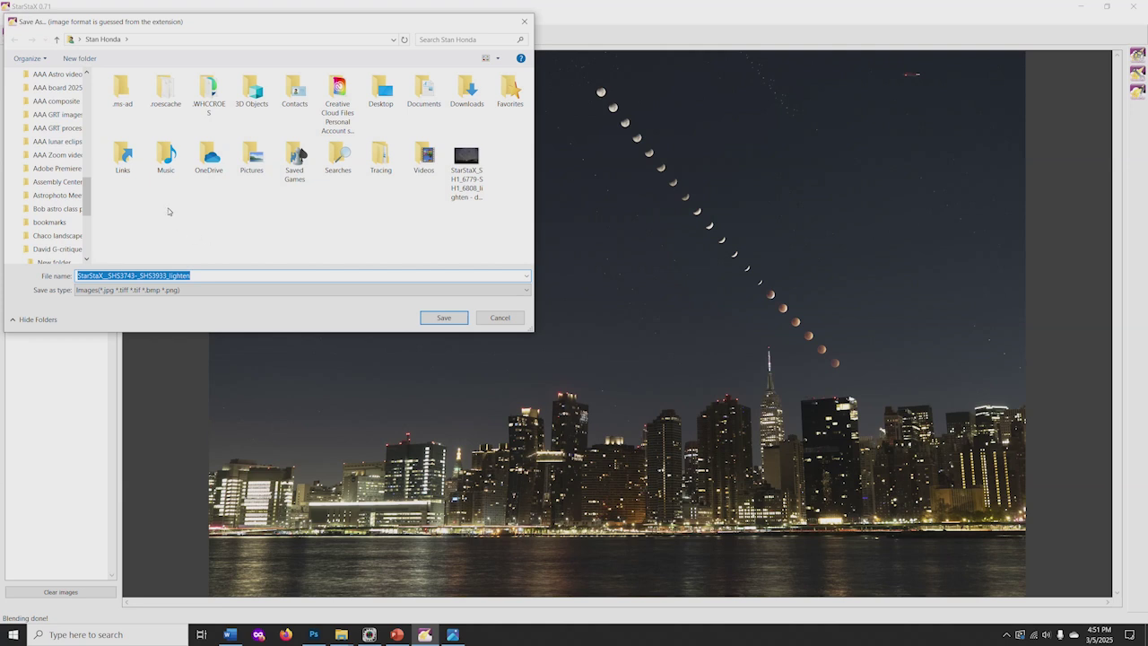
left_click_drag(84, 205, 65, 168)
scroll(66, 169, "up", 5)
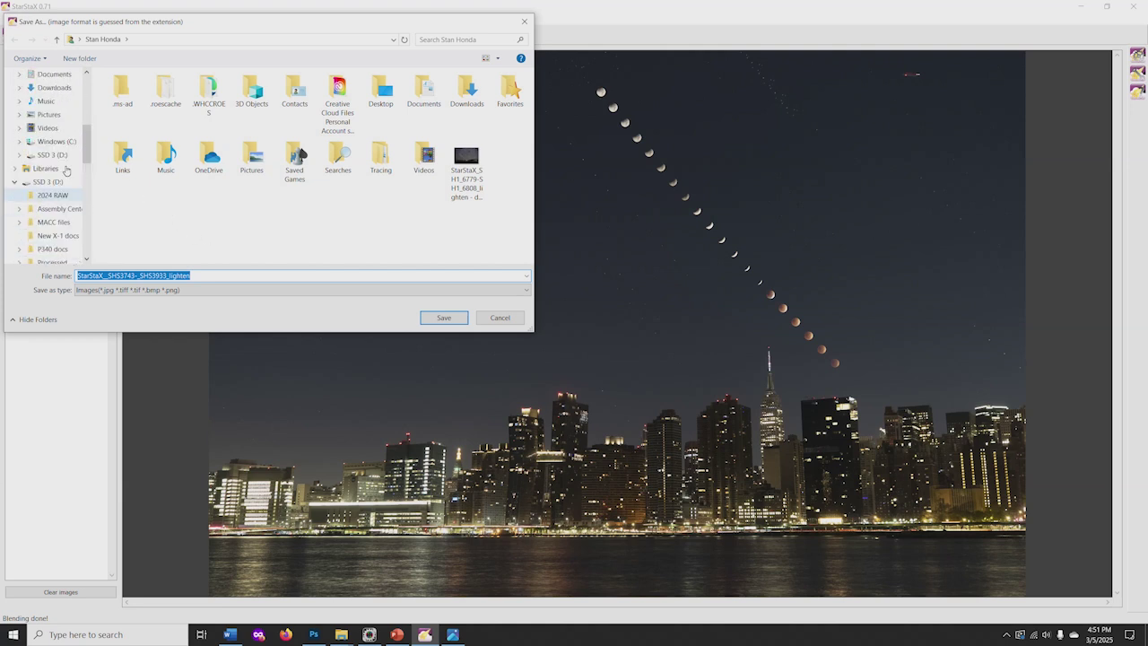
scroll(66, 170, "up", 2)
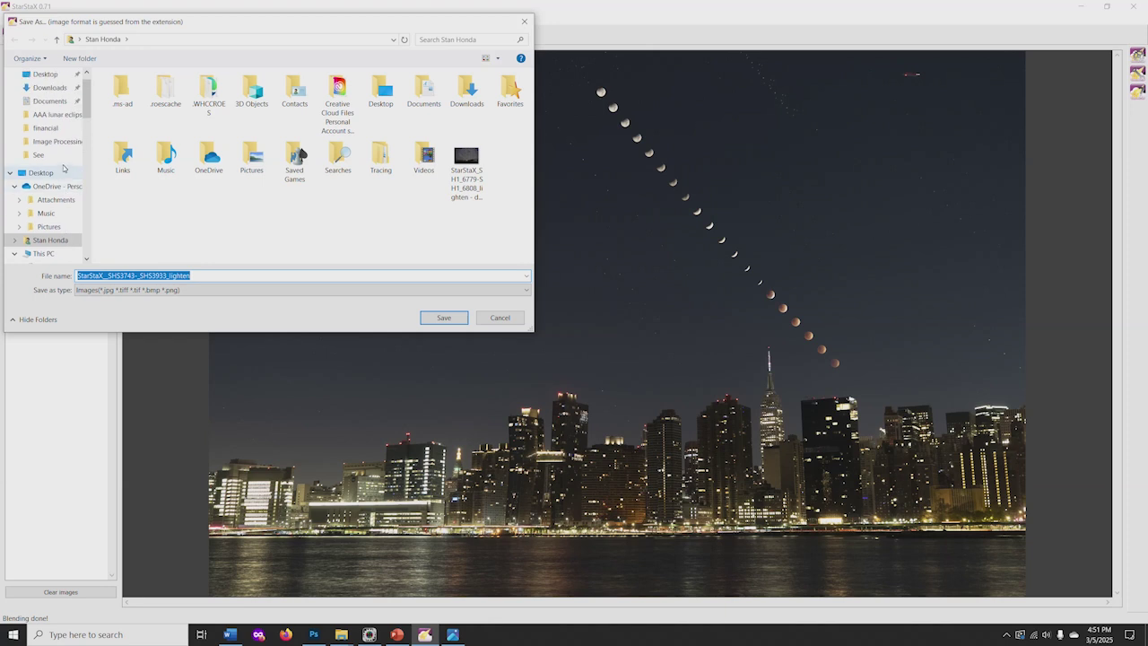
left_click(58, 114)
left_click(215, 276)
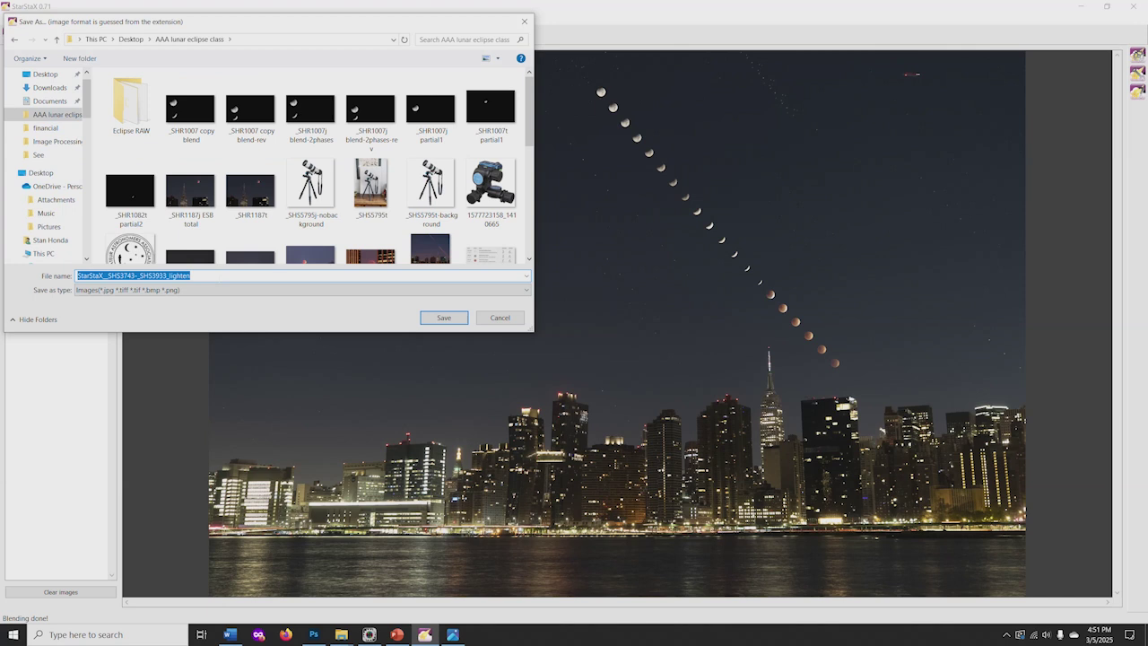
left_click(190, 275)
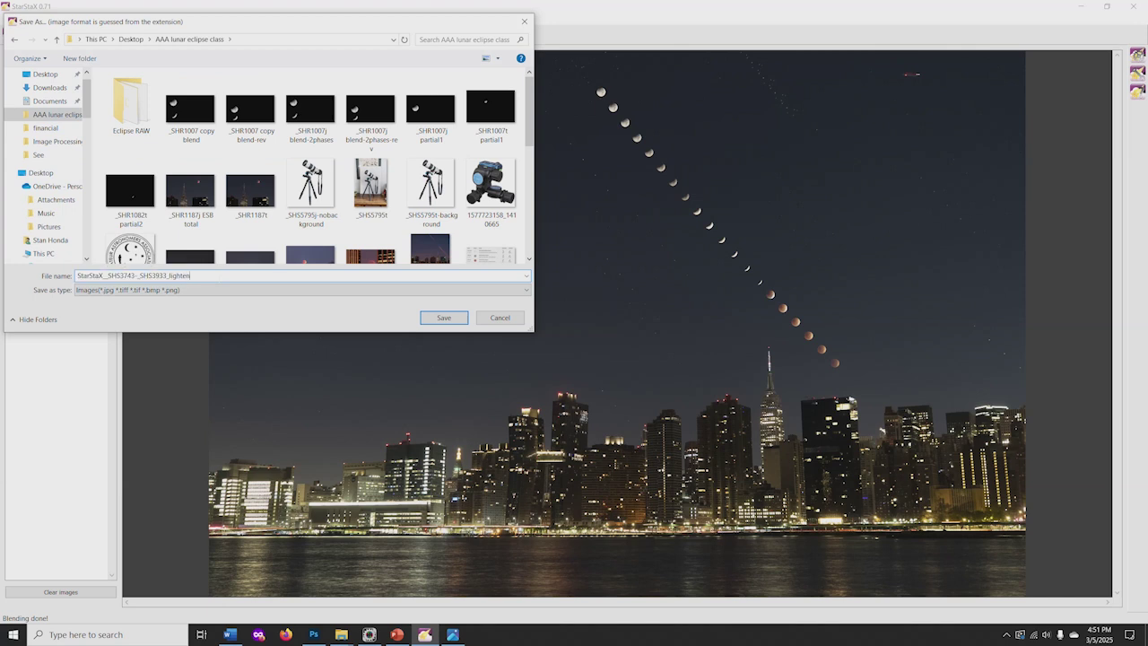
type(".tif")
left_click(442, 318)
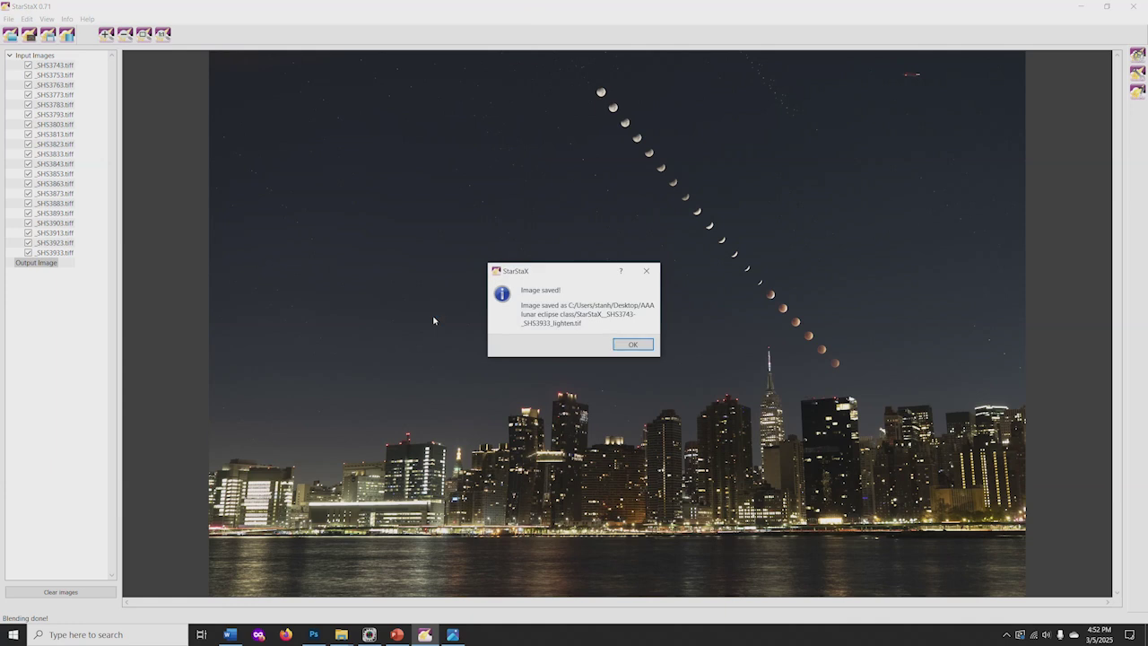
left_click(649, 347)
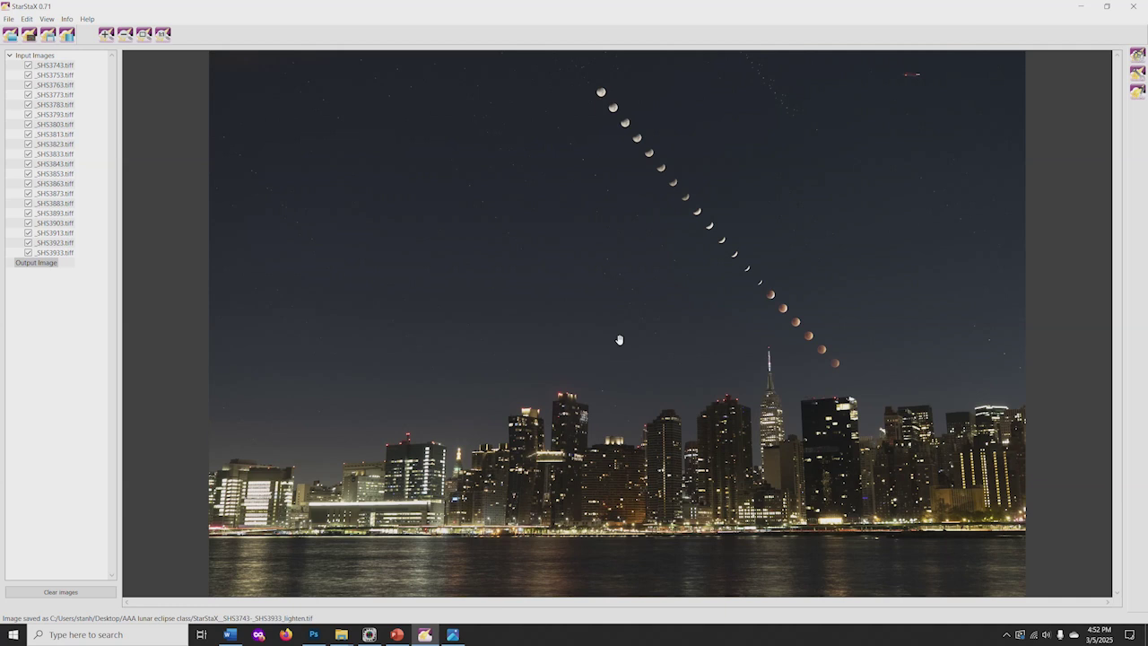
Step: Alt+Tab to Photoshop, showing recent files such as TotalLunar 2022-1108 wide.tif
key("alt+Tab")
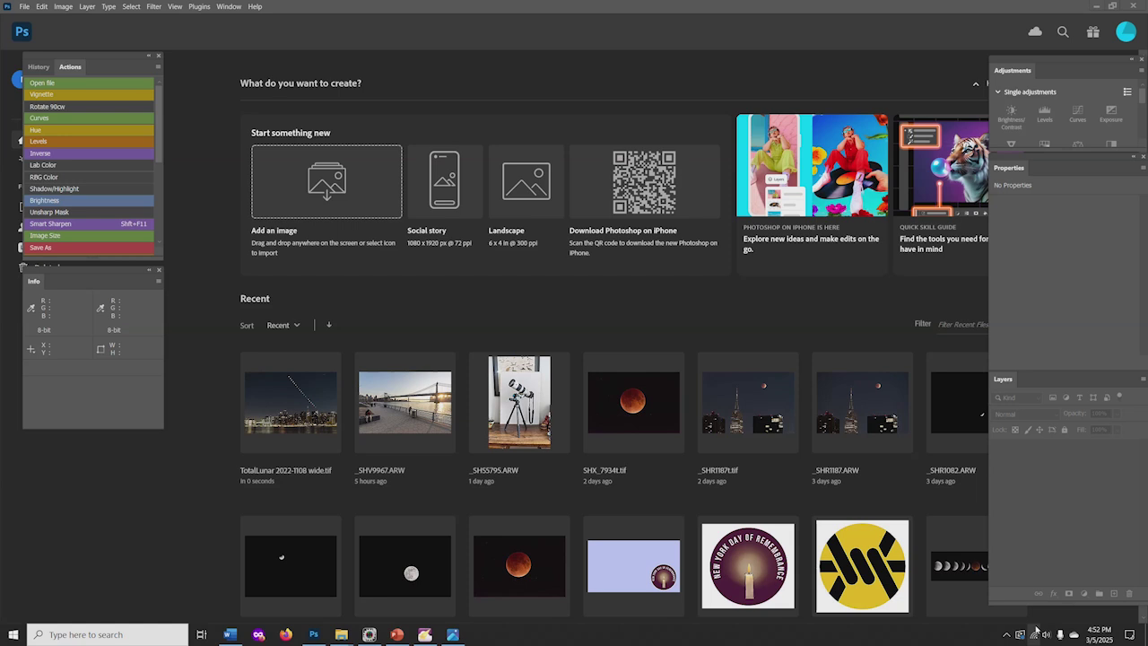
Step: In Load Files into Stack, pick frames _SHS3743 through _SHS3933 from AAA composite > 1108 wide seq
left_click(24, 6)
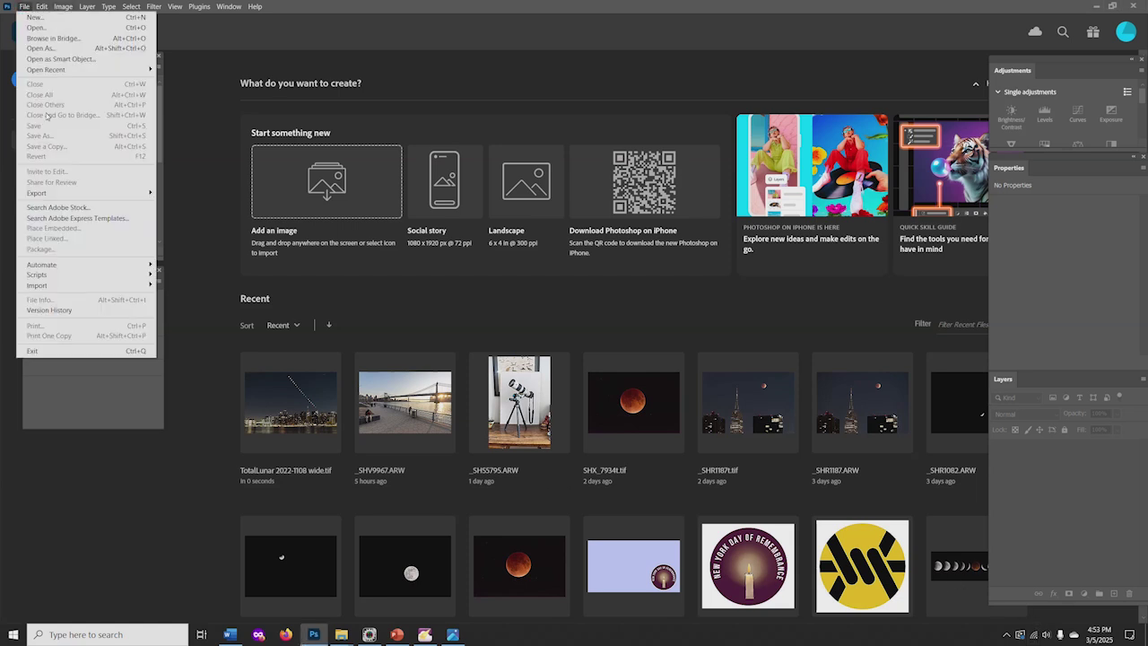
mouse_move(78, 278)
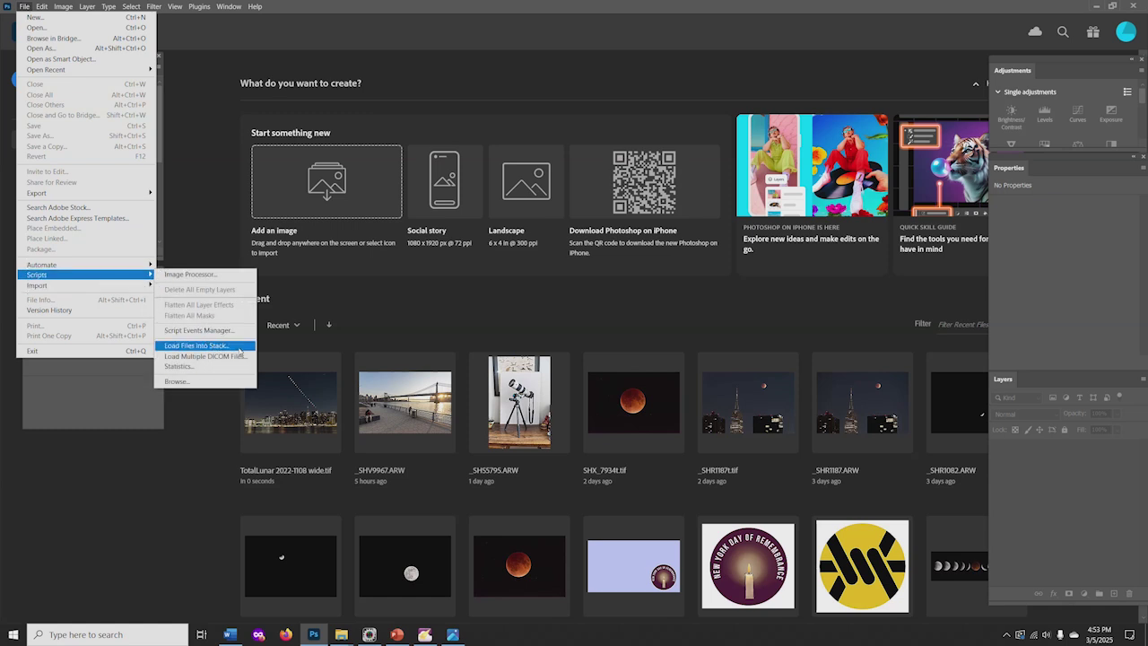
left_click(207, 346)
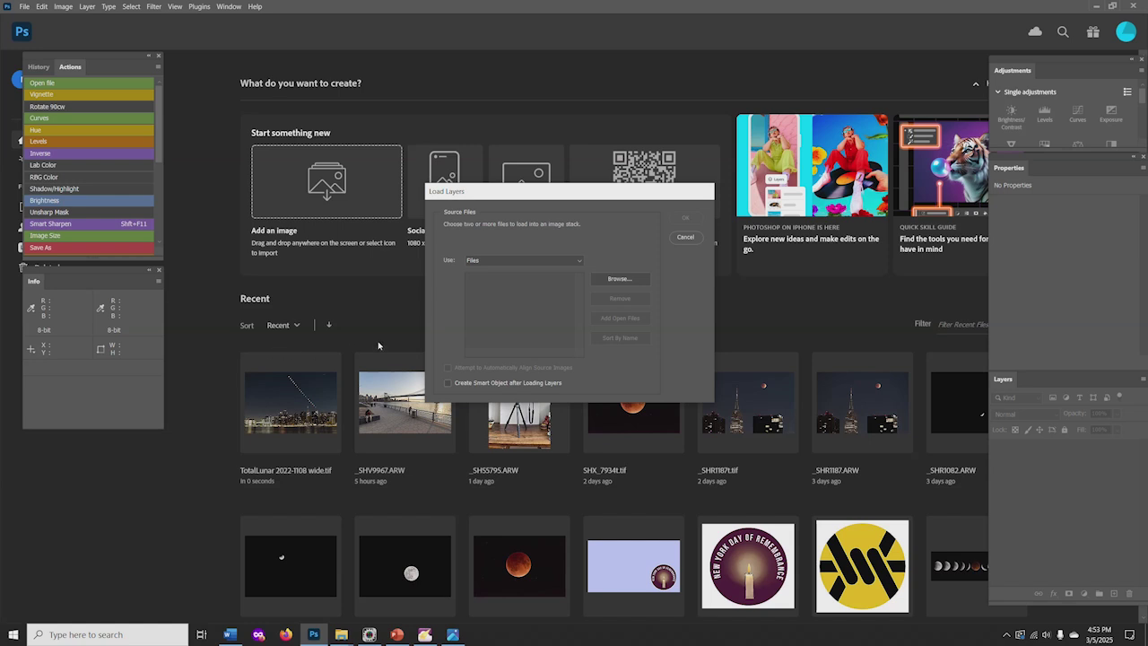
left_click(633, 281)
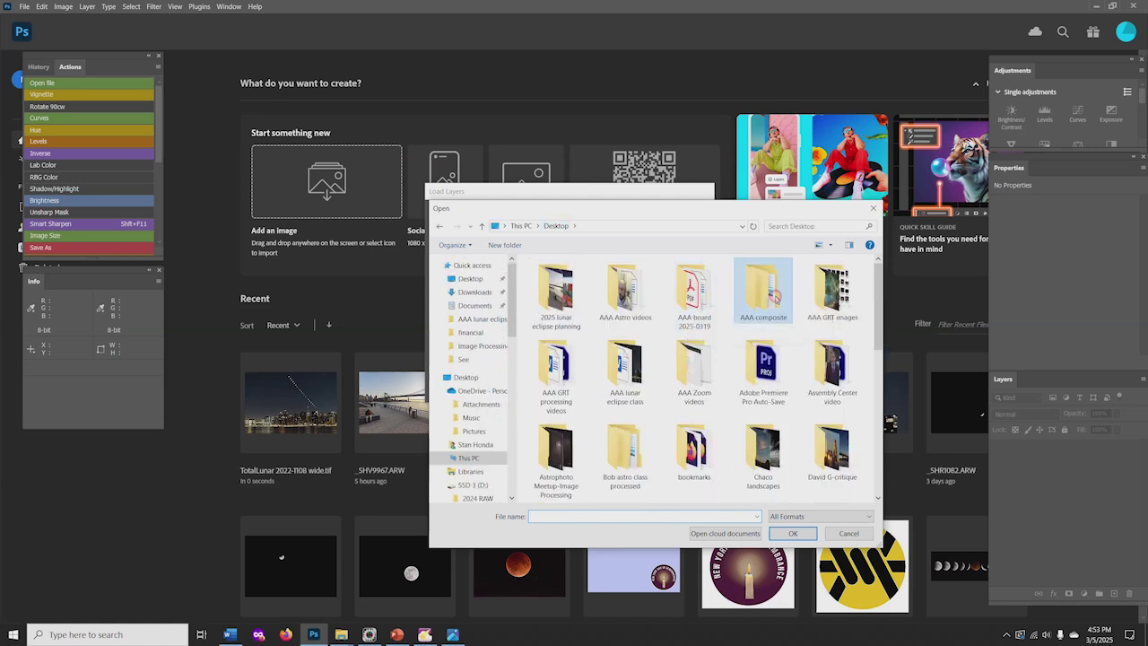
double_click(769, 300)
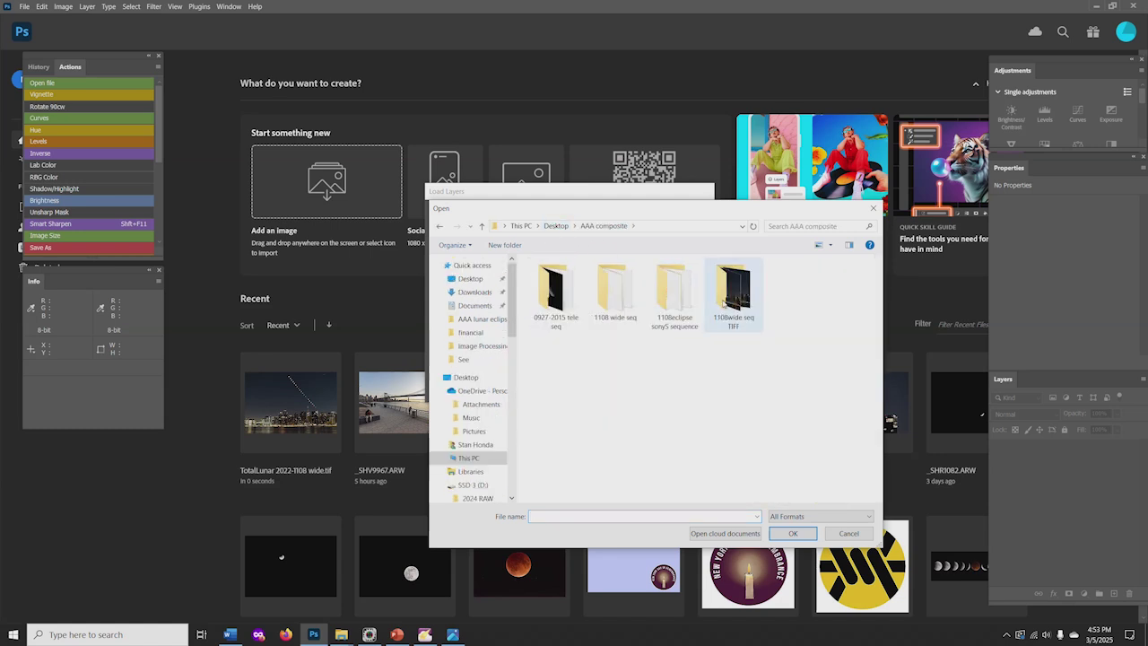
double_click(619, 296)
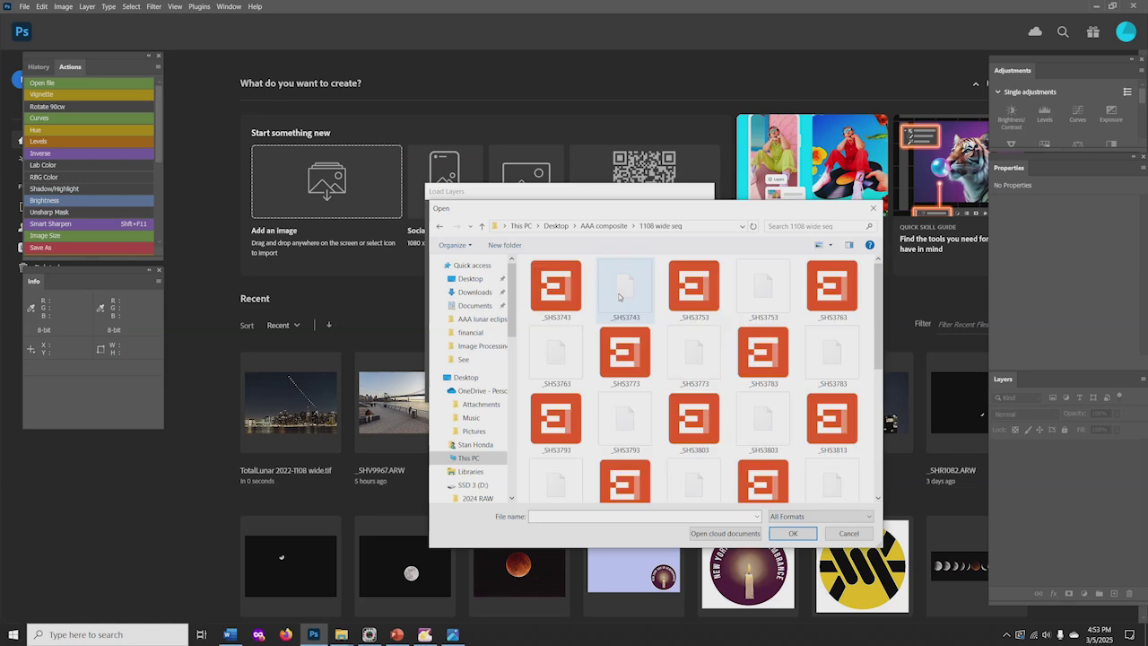
left_click(559, 296)
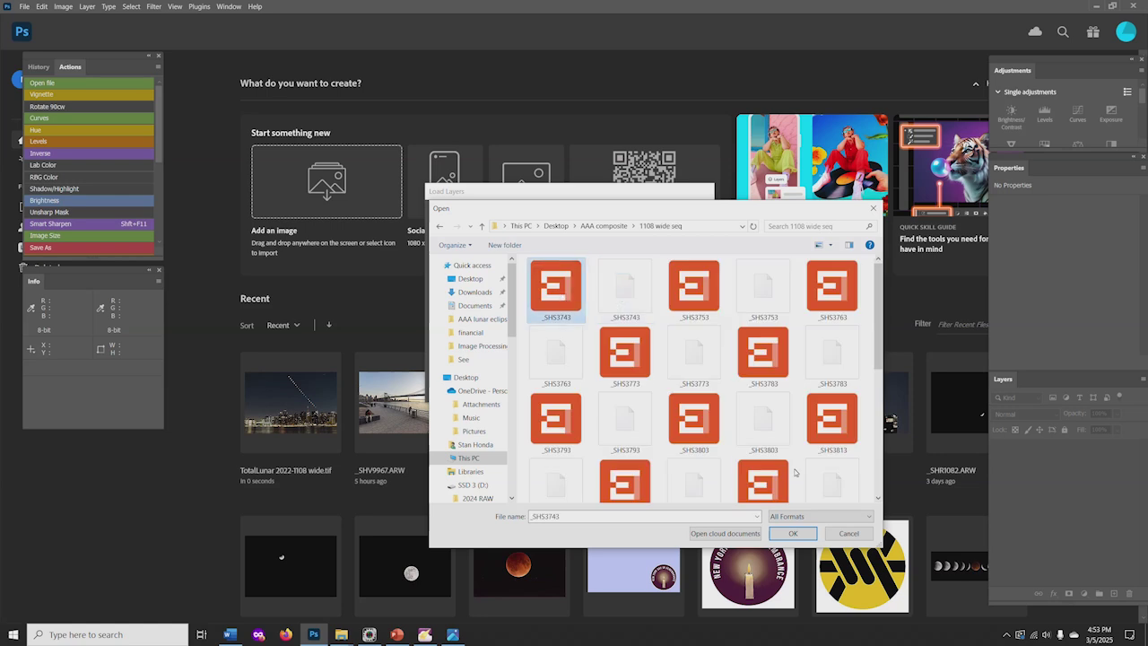
scroll(794, 472, "down", 4)
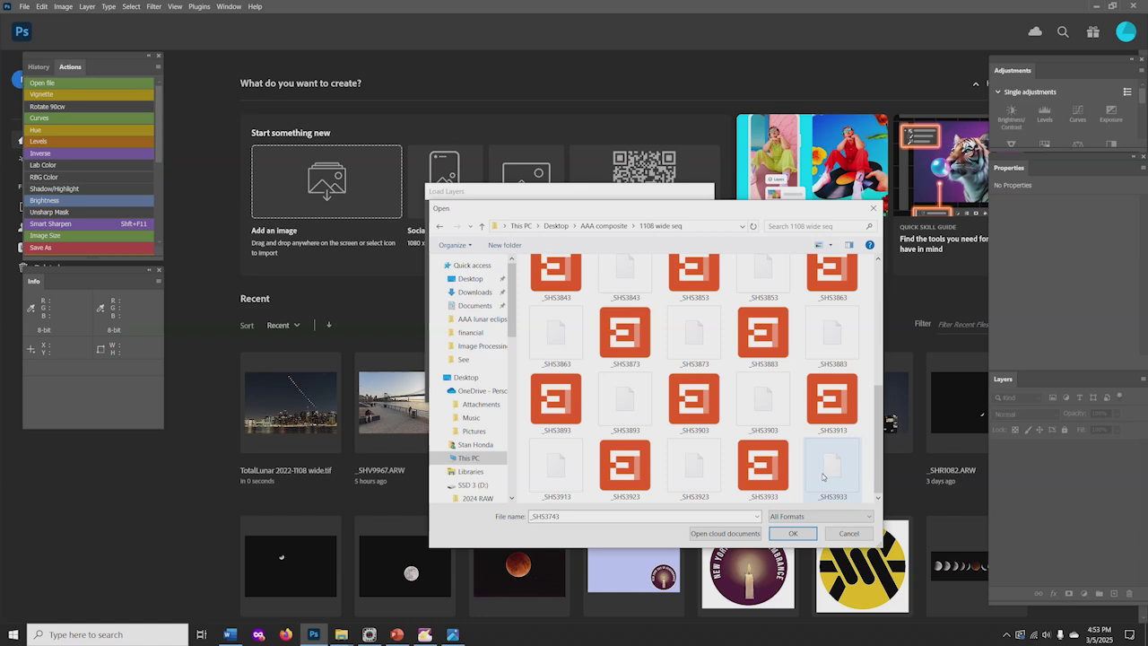
left_click(823, 476, "shift")
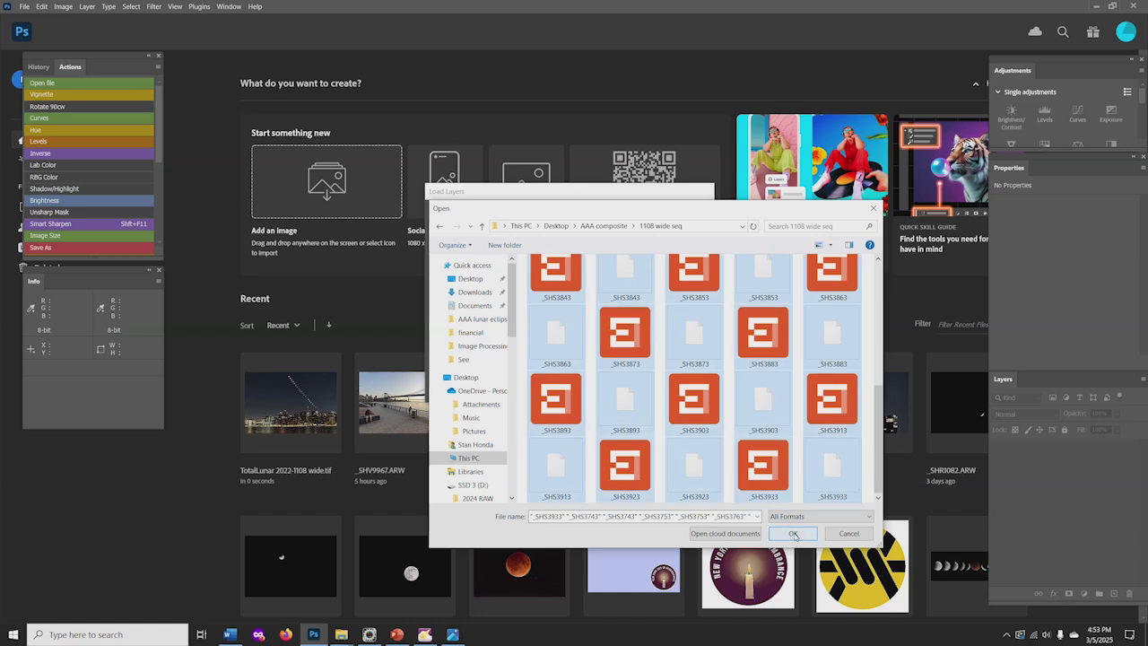
left_click(793, 534)
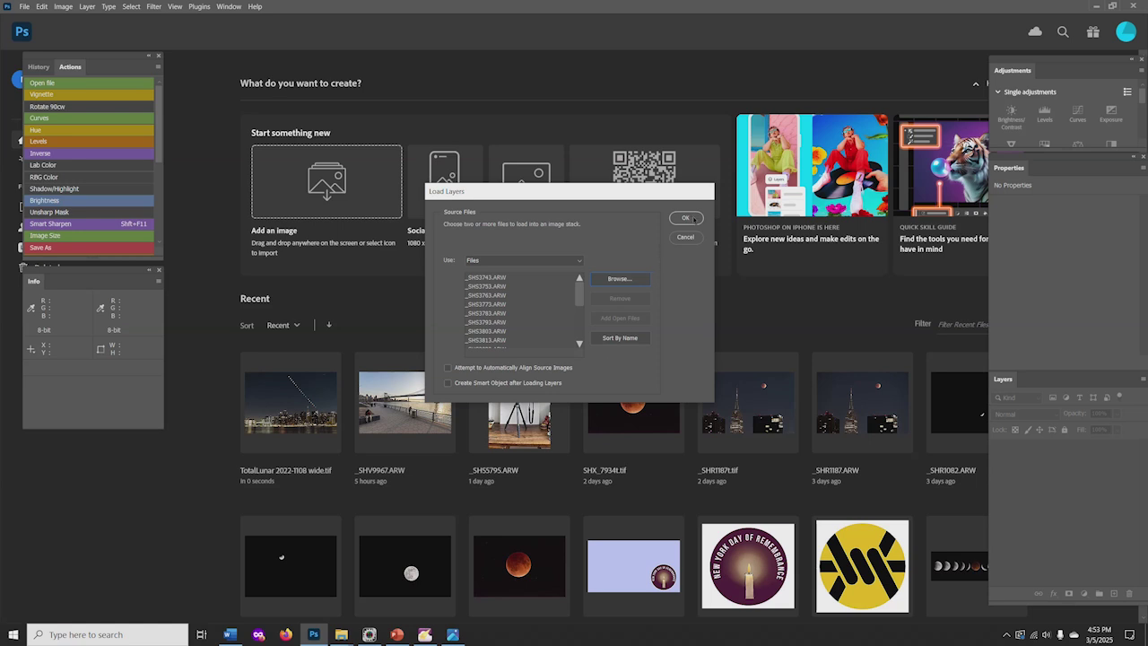
Step: Load the ARW frames as layers of Untitled-1 and select every layer in the panel
left_click(685, 218)
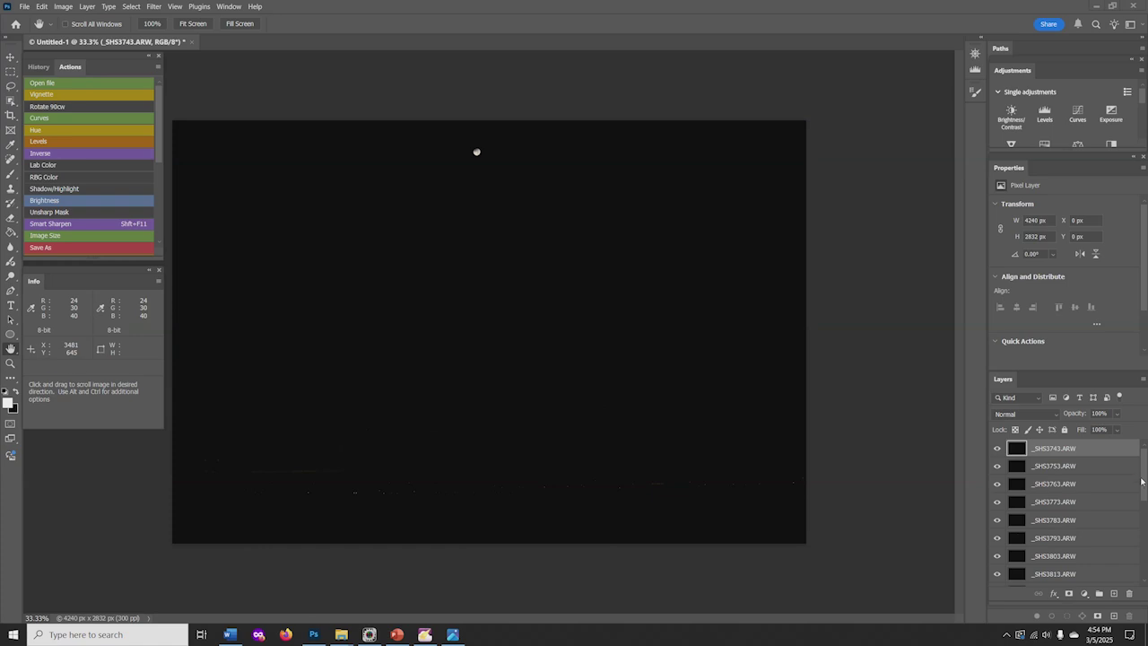
scroll(1141, 477, "down", 1)
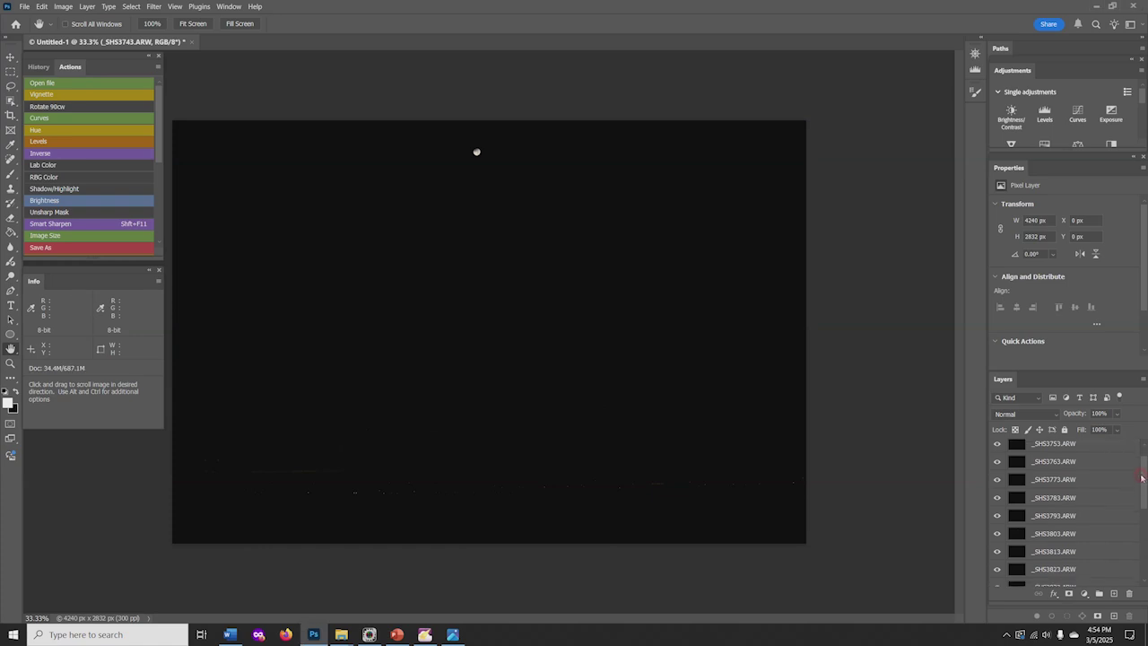
left_click_drag(1141, 477, 1141, 451)
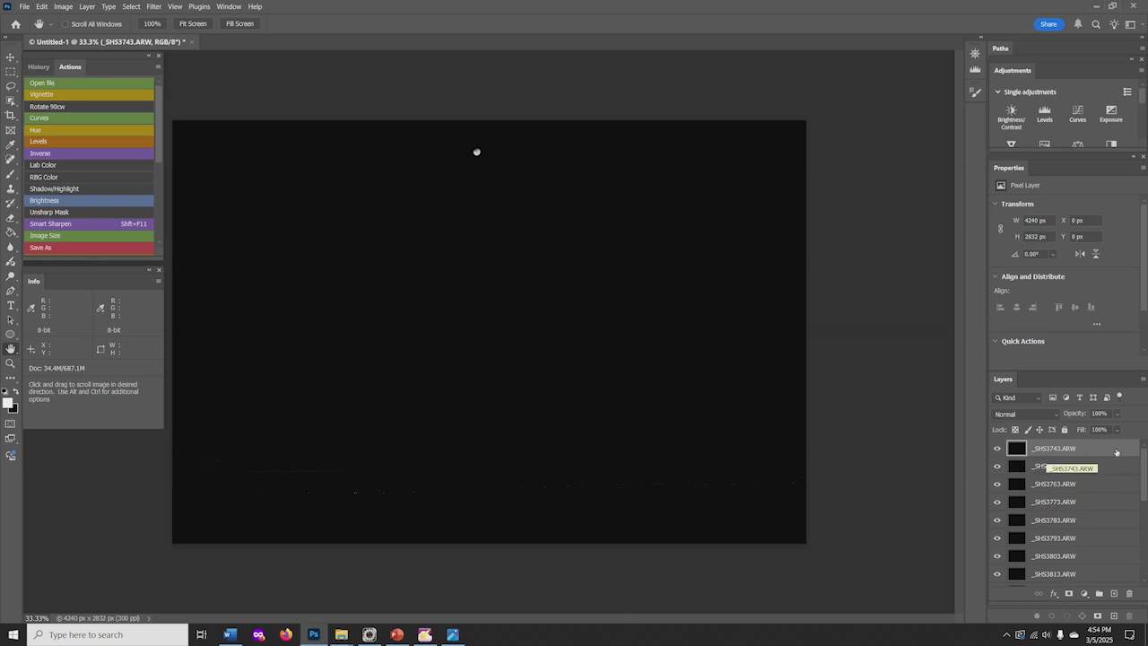
left_click_drag(1142, 463, 1141, 546)
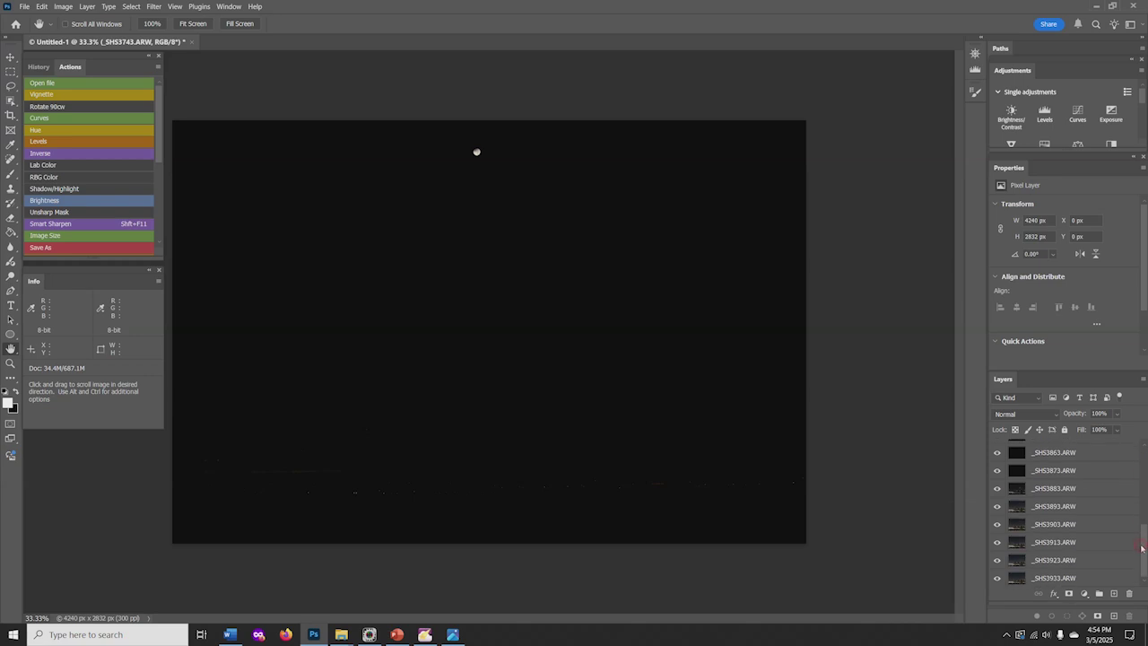
left_click(1049, 579, "shift")
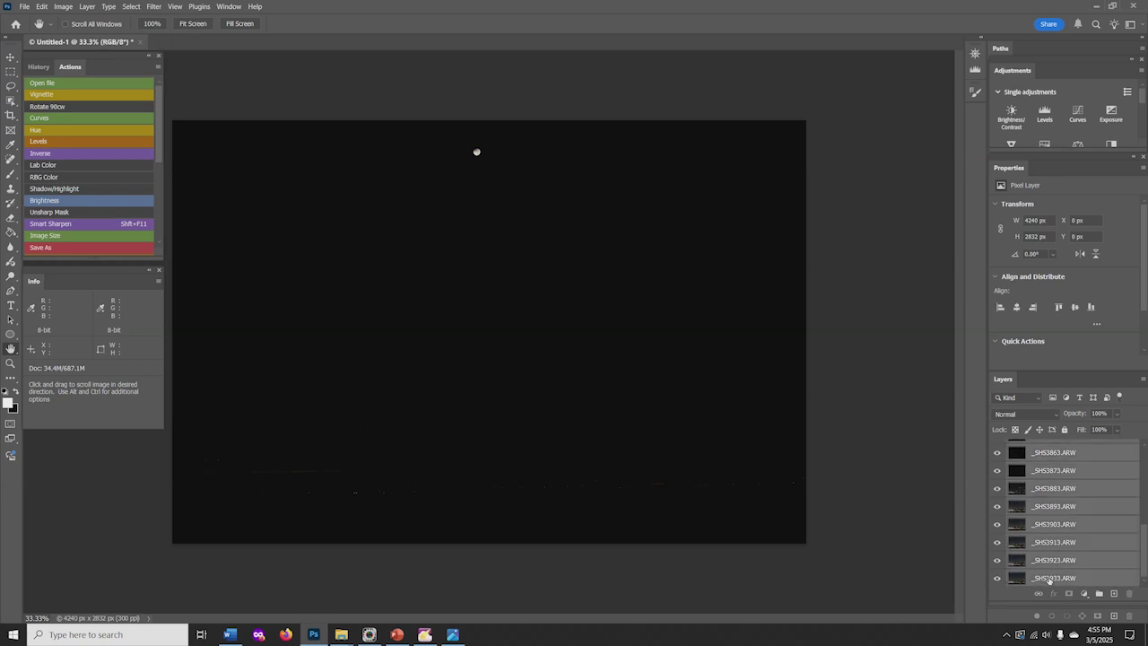
left_click_drag(1141, 538, 1142, 451)
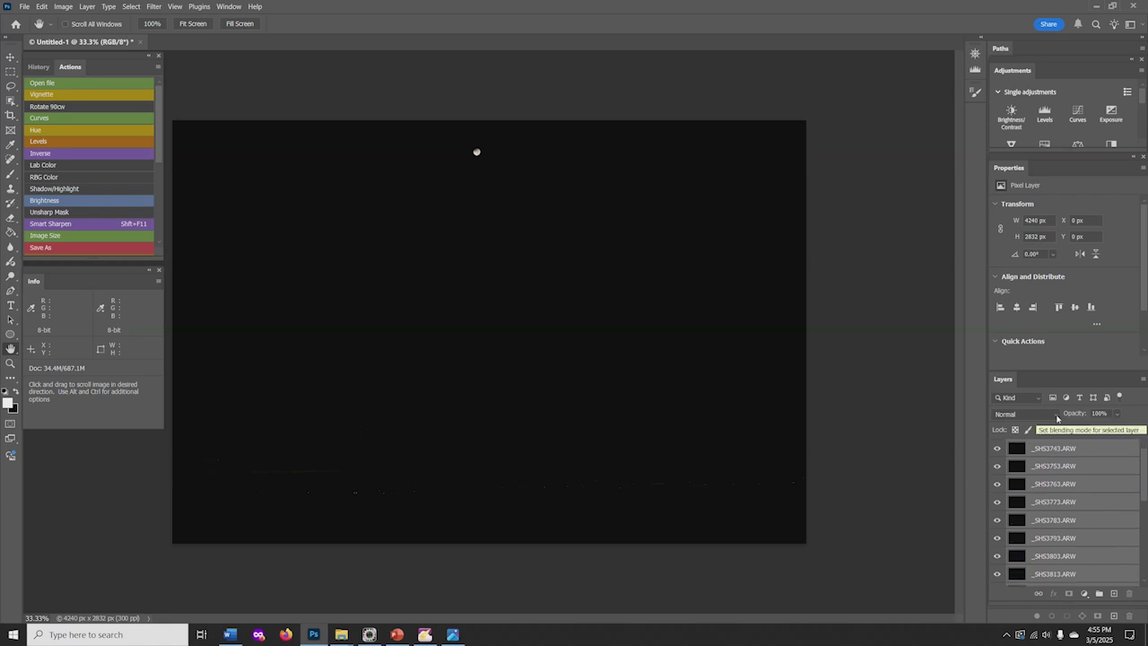
Step: Change the blend mode of all selected eclipse layers from Normal to Lighten
left_click(1057, 417)
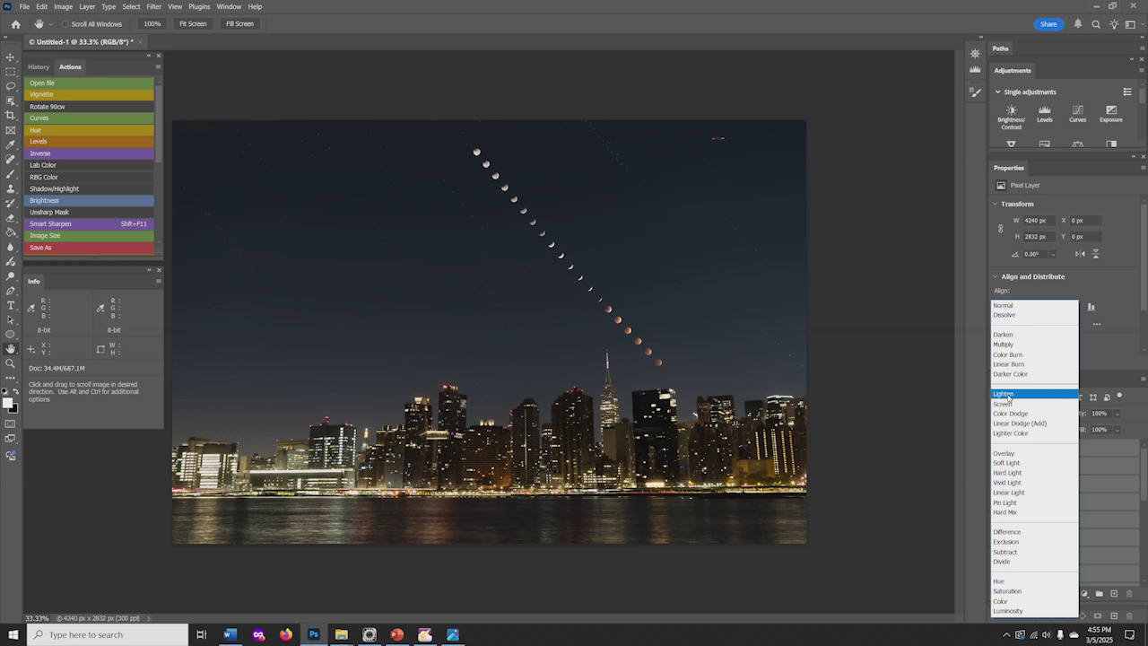
left_click(1024, 396)
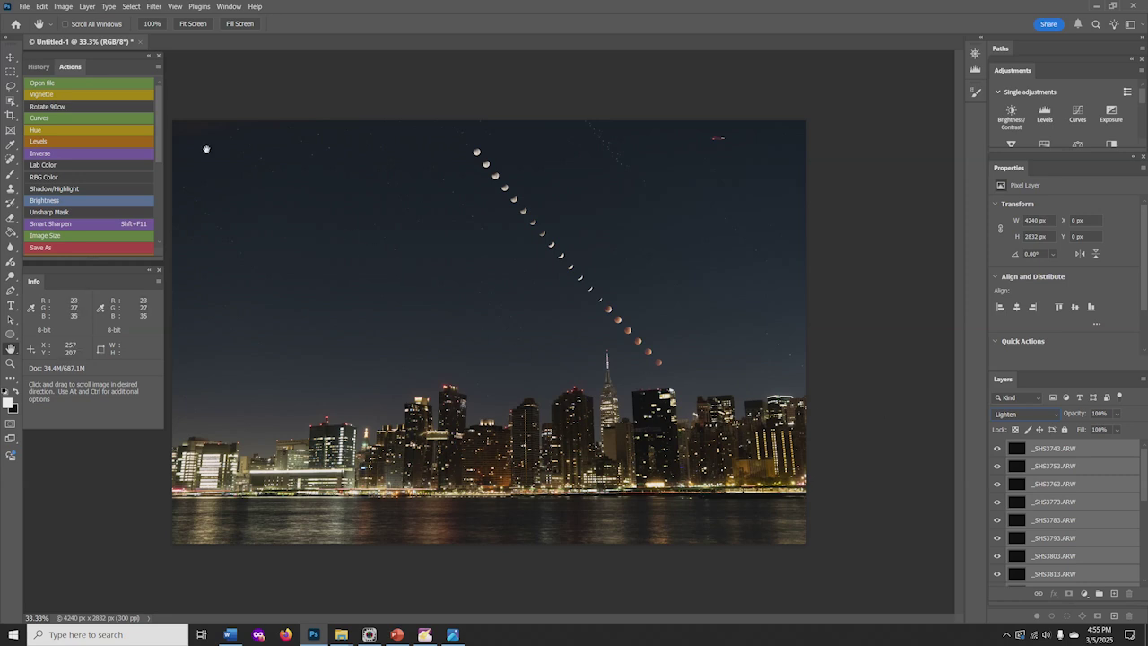
Step: Begin Save As, dismissing the Creative Cloud prompt in favour of the local save dialog
left_click(24, 7)
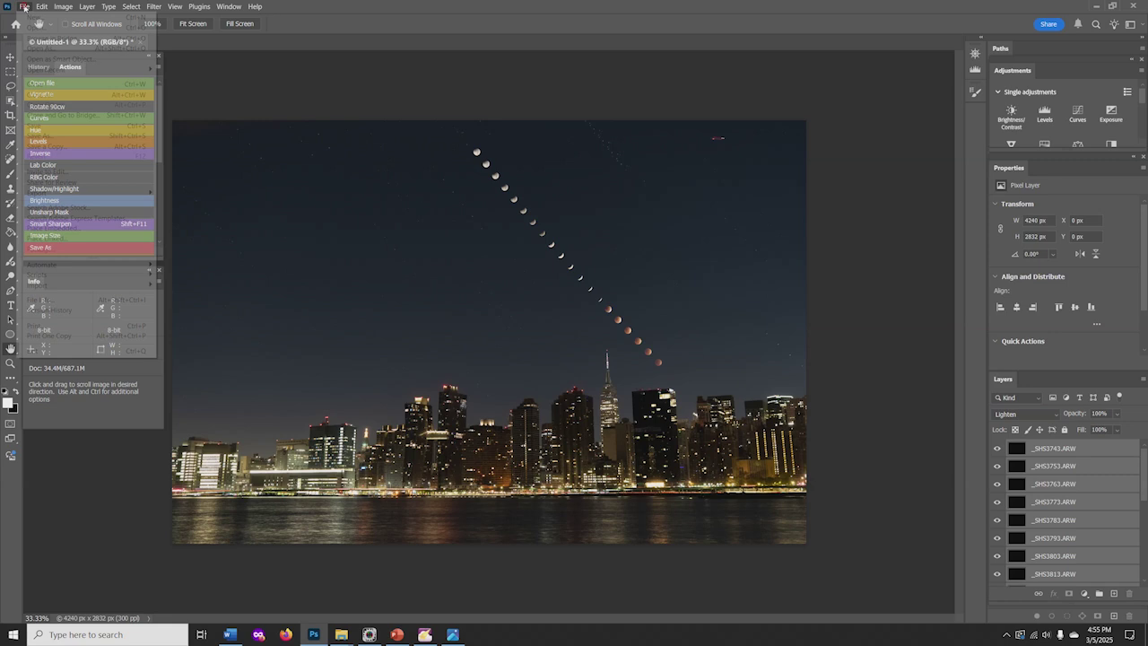
left_click(76, 135)
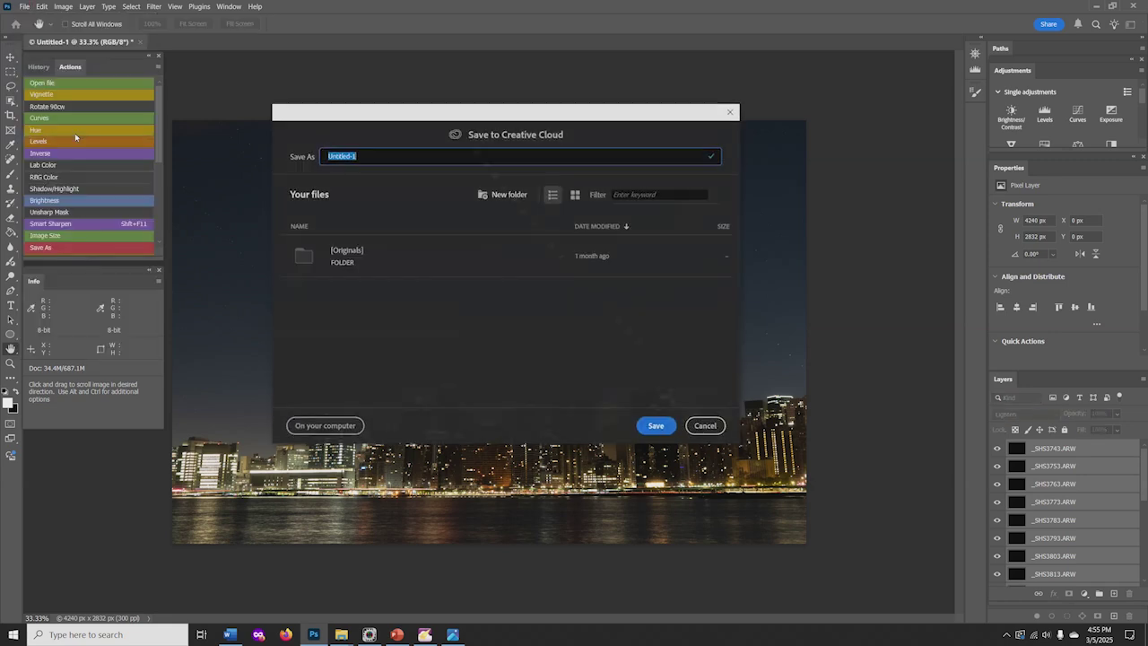
left_click(716, 427)
left_click(93, 249)
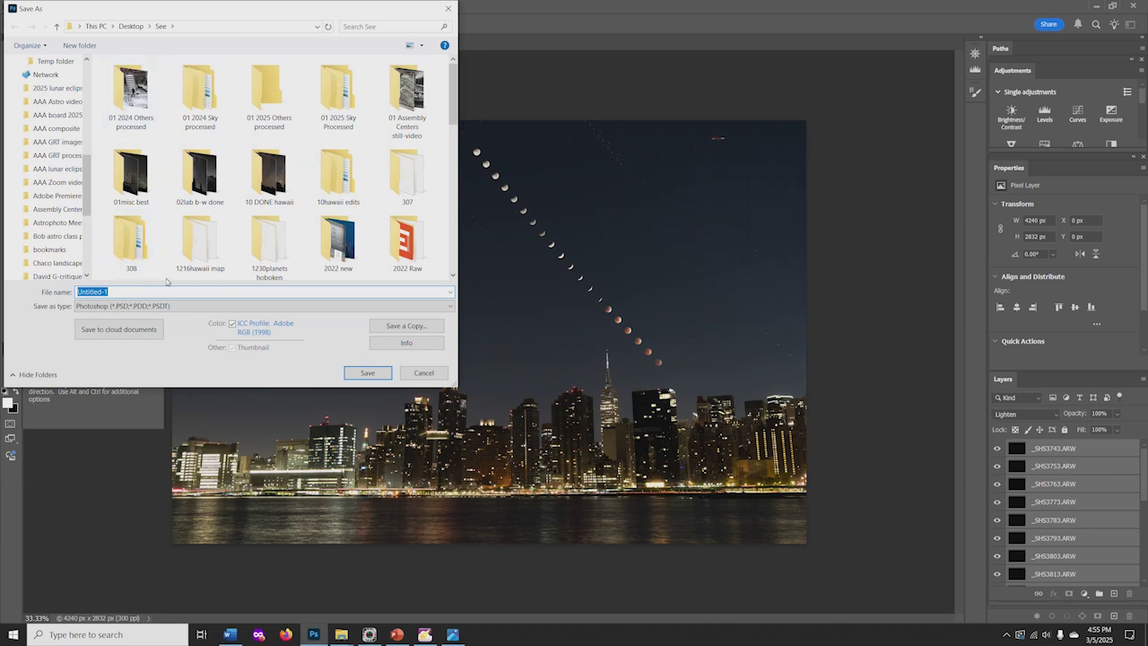
Step: Save the composite as a TIFF named 'Lunar eclipse sequence' in the See folder
left_click(155, 306)
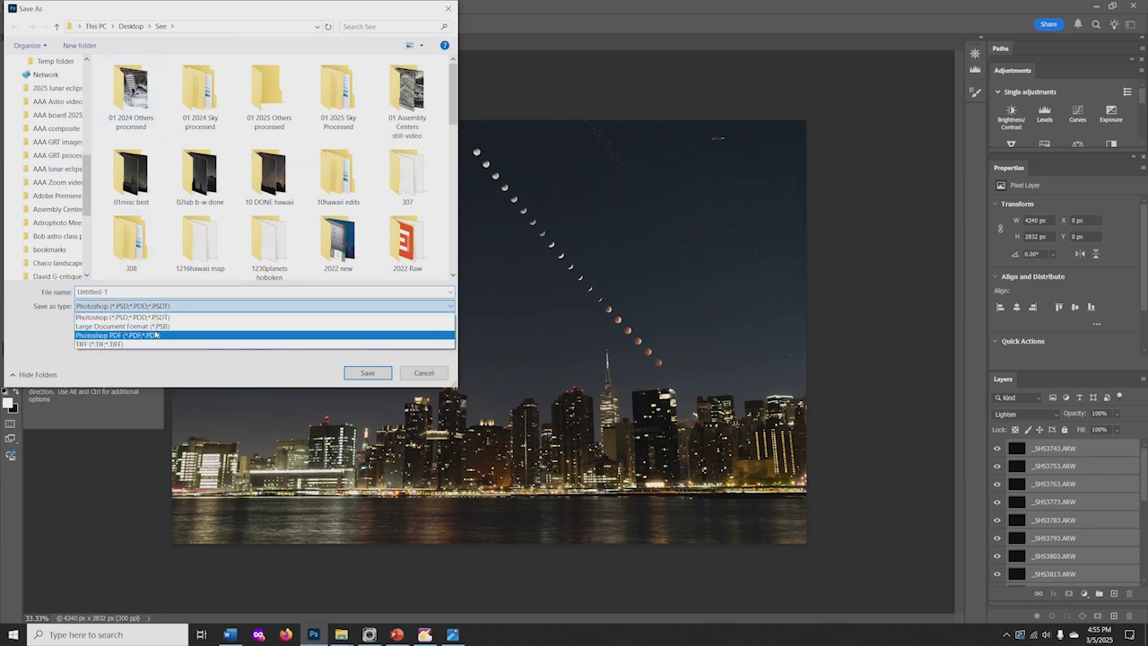
left_click(153, 343)
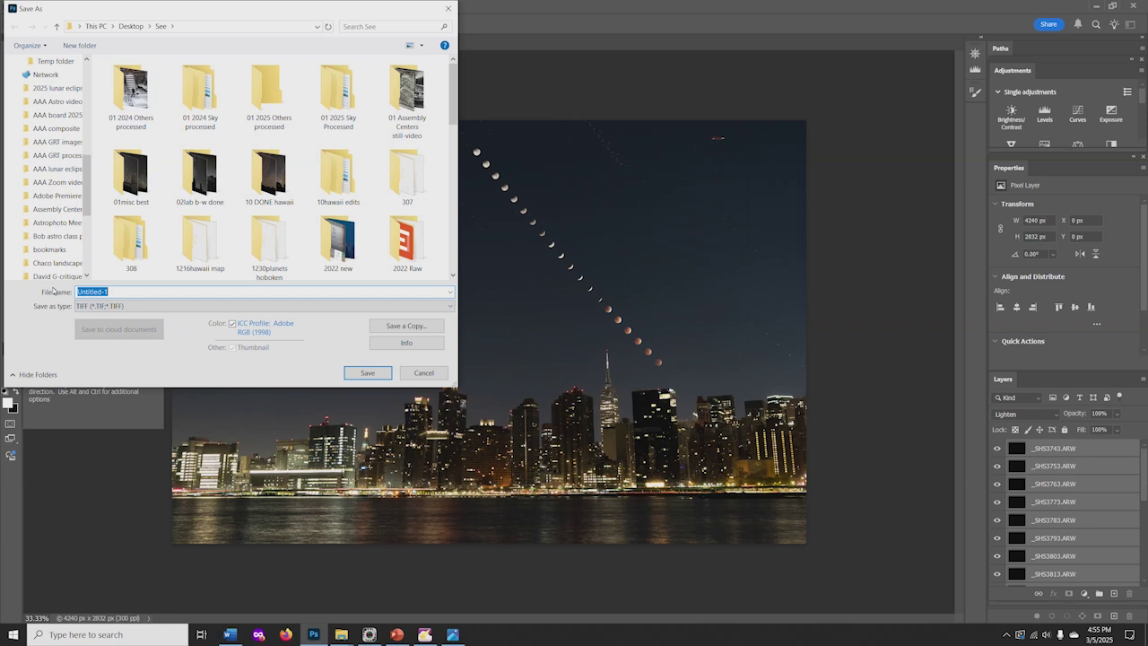
type("Lunar eclipse seque")
type("nce")
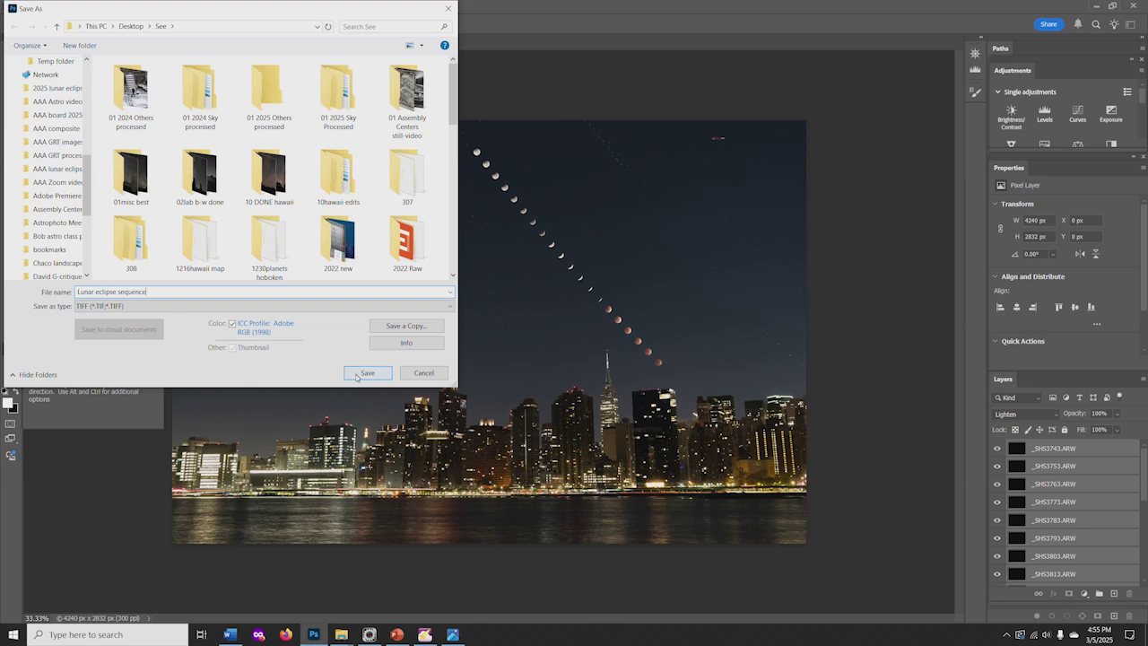
left_click(356, 376)
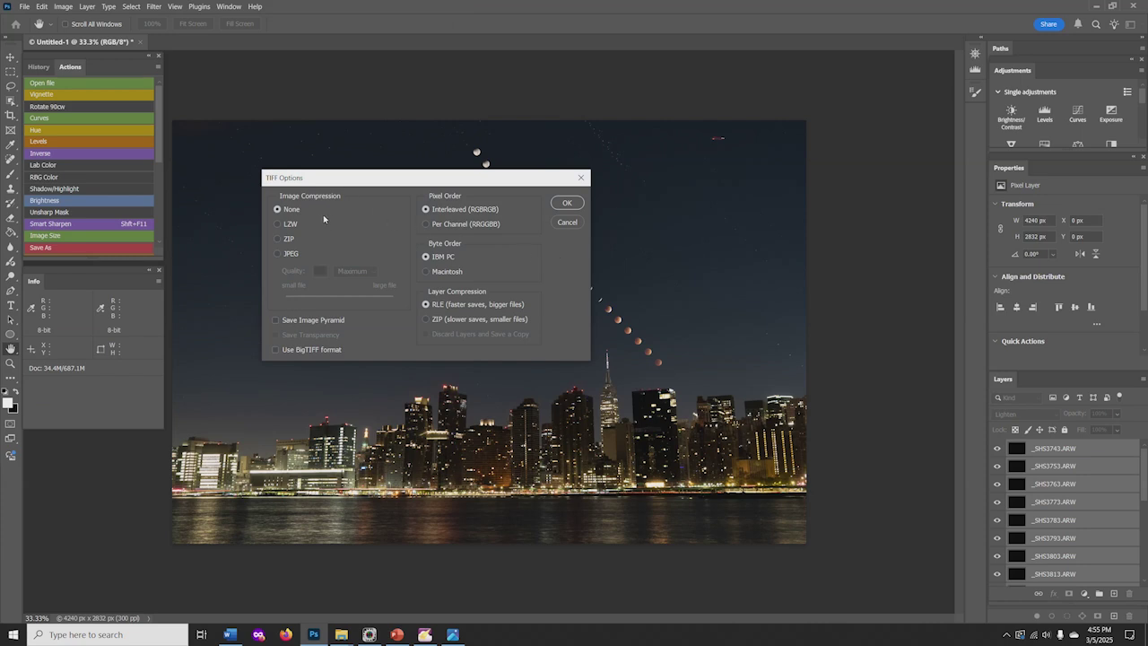
Step: Apply LZW compression in TIFF Options and confirm keeping the layers in the file
left_click(294, 224)
left_click(567, 203)
left_click(541, 229)
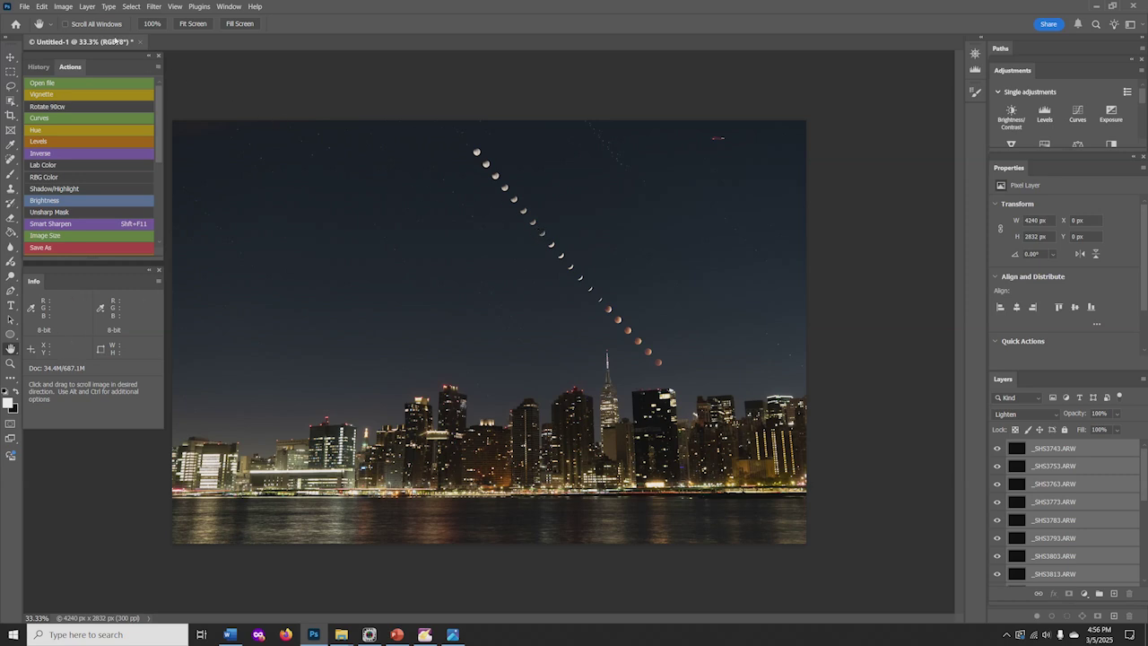
Step: Flatten the eclipse layer stack into a single Background layer via Layer > Flatten Image
left_click(87, 7)
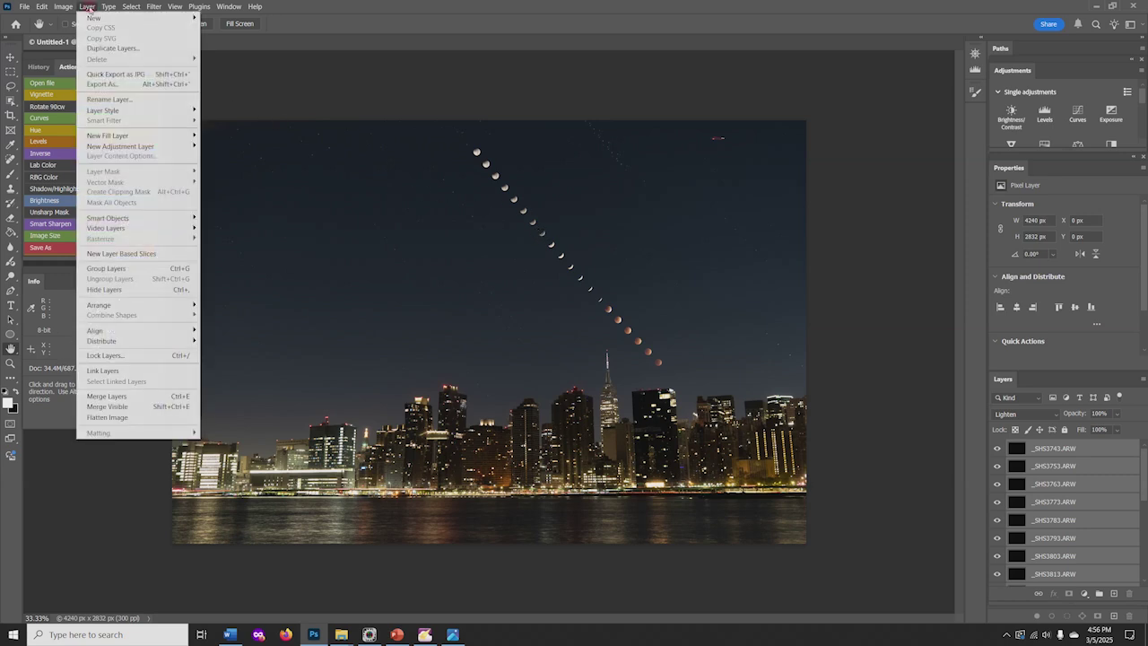
left_click(133, 419)
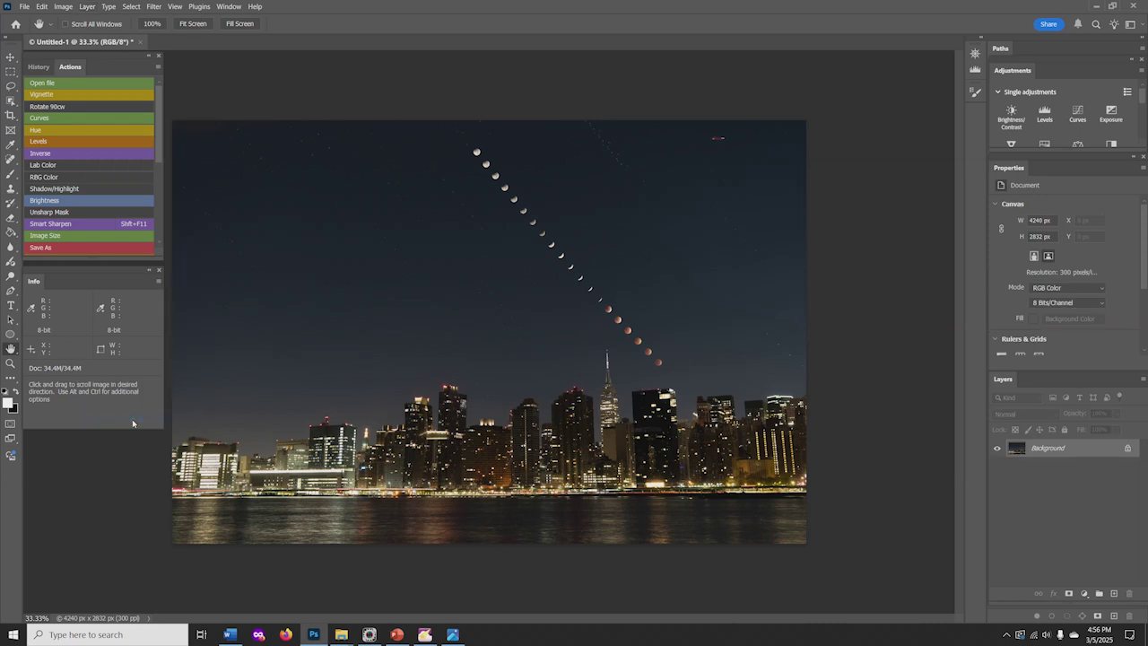